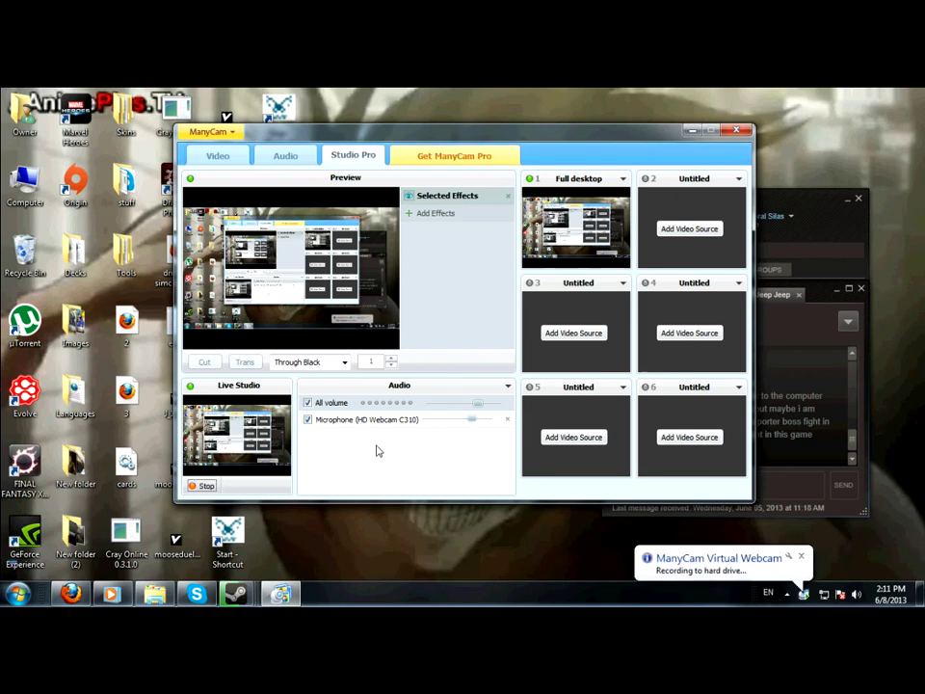
# Minimise the ManyCam window and go back to the Downloads folder in Windows Explorer.
pyautogui.click(691, 131)
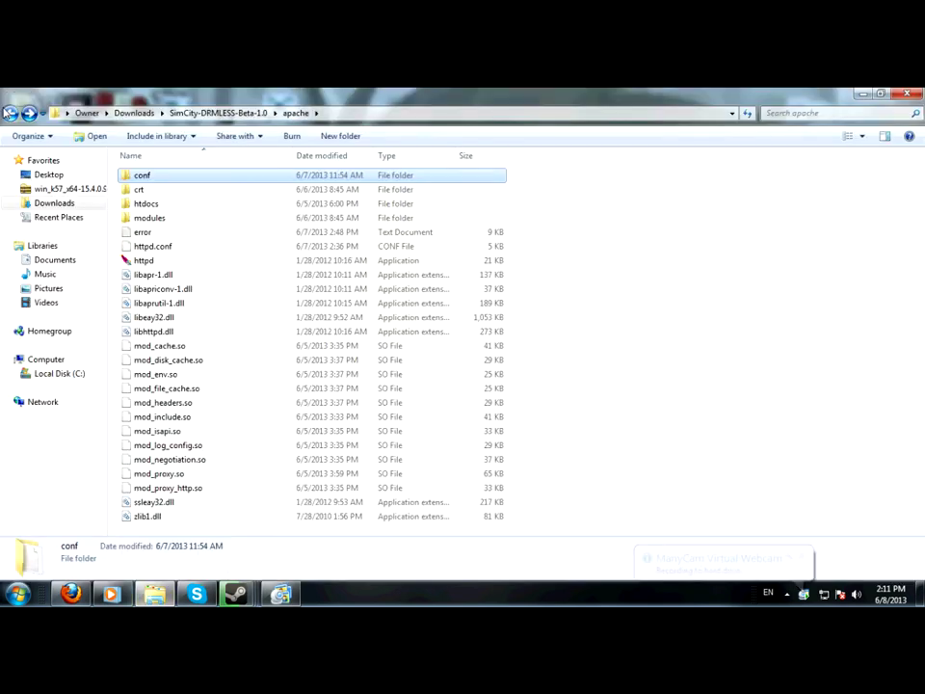
pyautogui.click(9, 112)
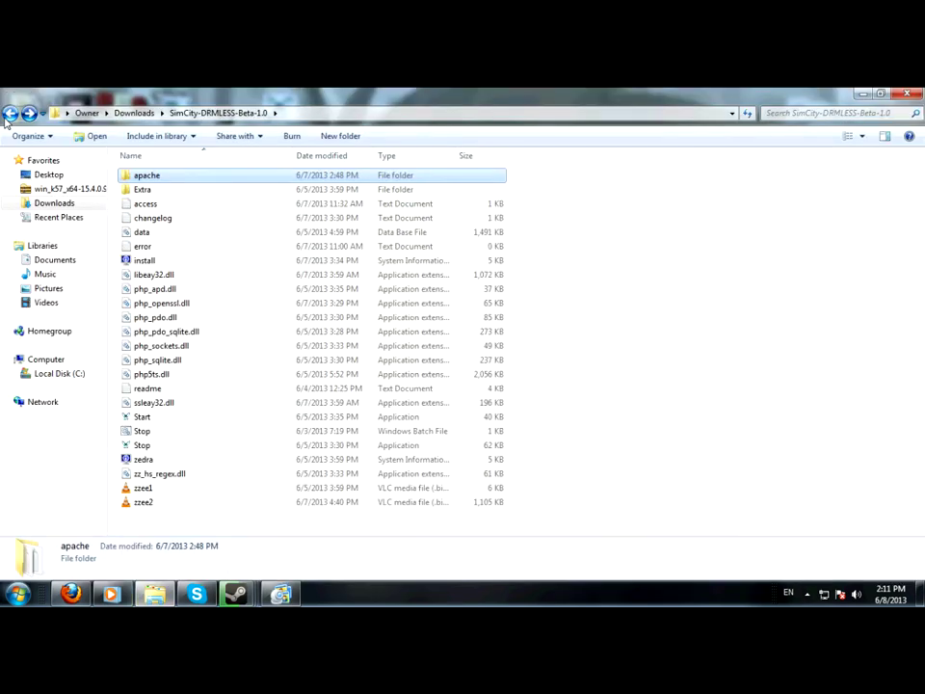
pyautogui.click(8, 113)
pyautogui.scroll(-4, 277, 387)
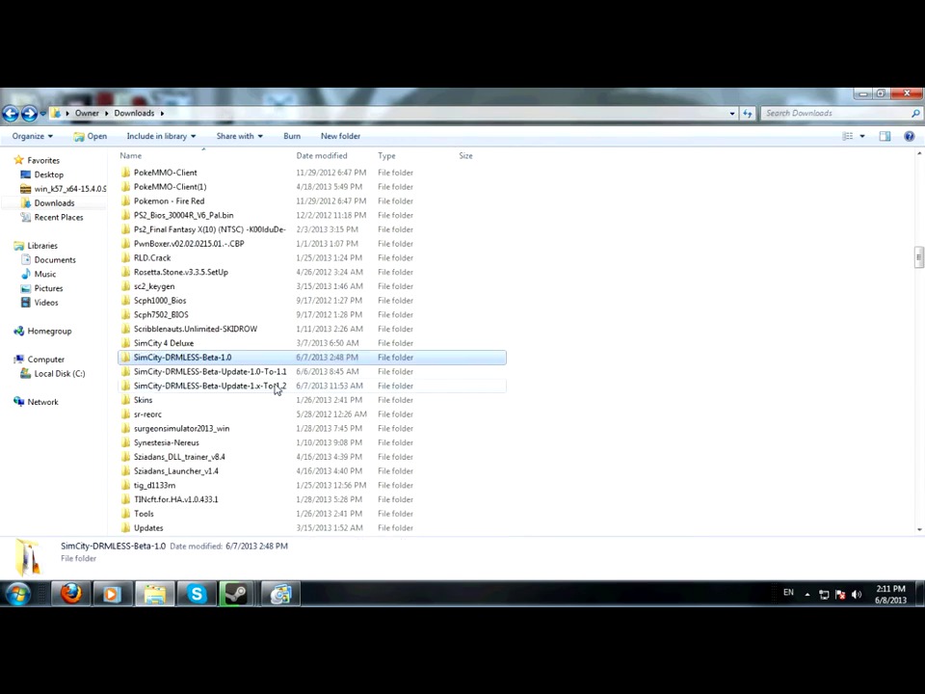
# Examine the SimCity-DRMLESS-Beta-Update-1.x-To-1.2 folder and its apache subfolder, and return to the Downloads folder.
pyautogui.doubleClick(260, 385)
pyautogui.doubleClick(206, 178)
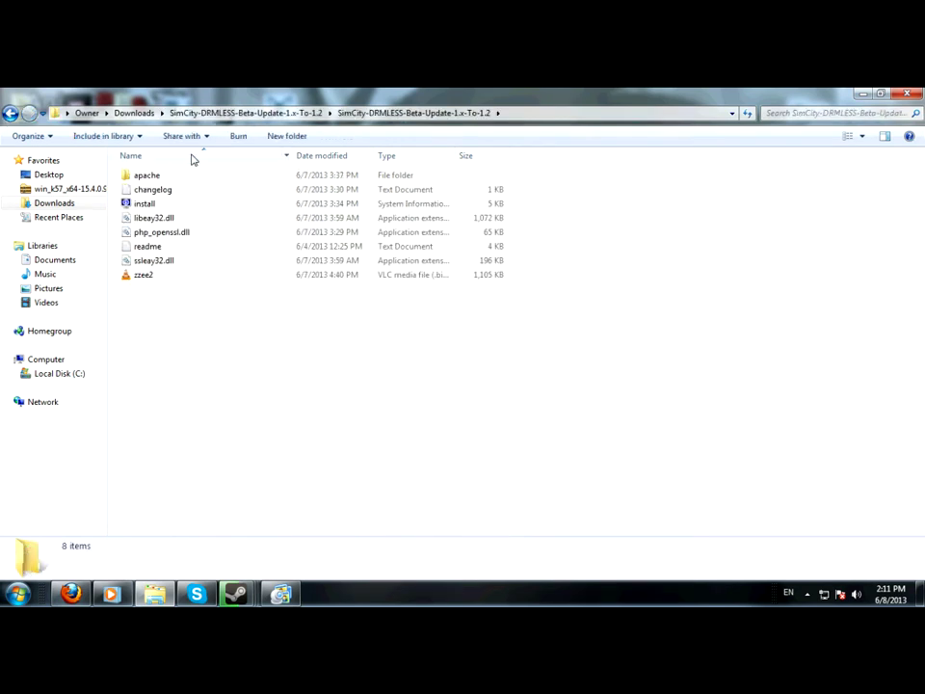
pyautogui.doubleClick(174, 178)
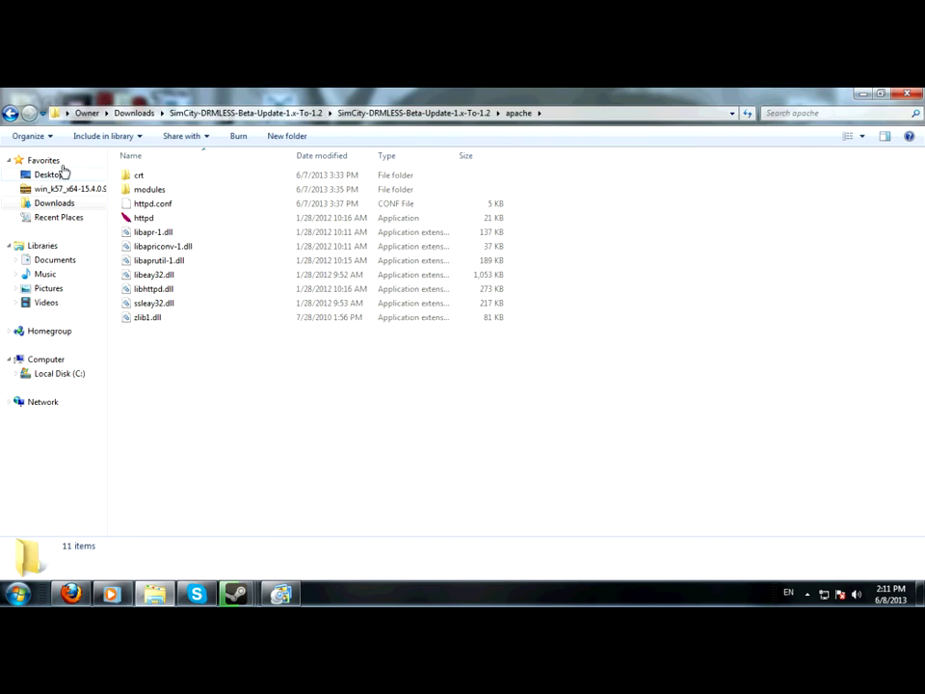
pyautogui.click(11, 113)
pyautogui.click(12, 114)
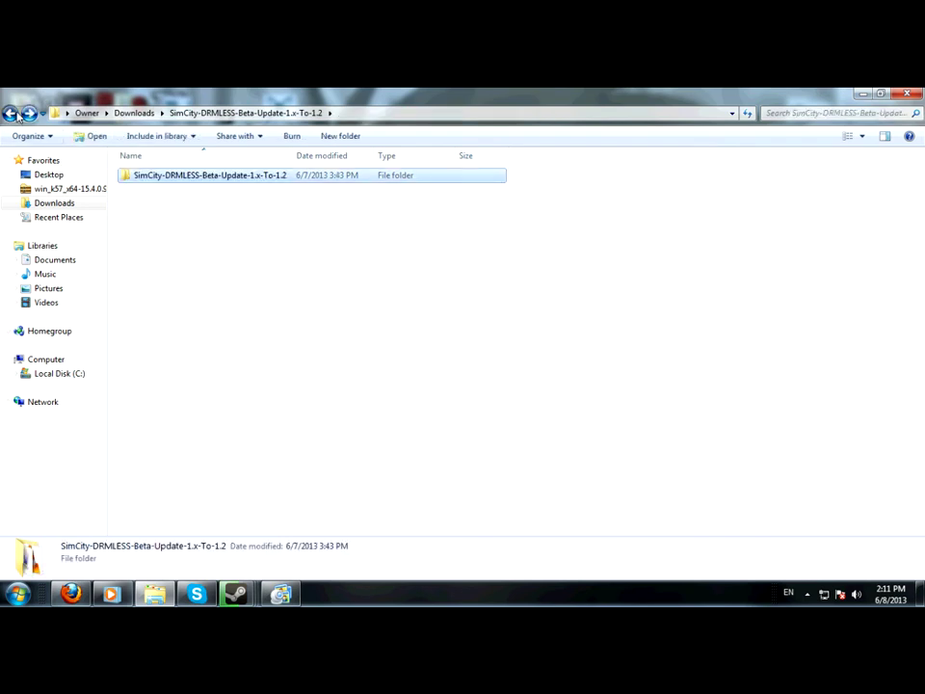
pyautogui.click(11, 114)
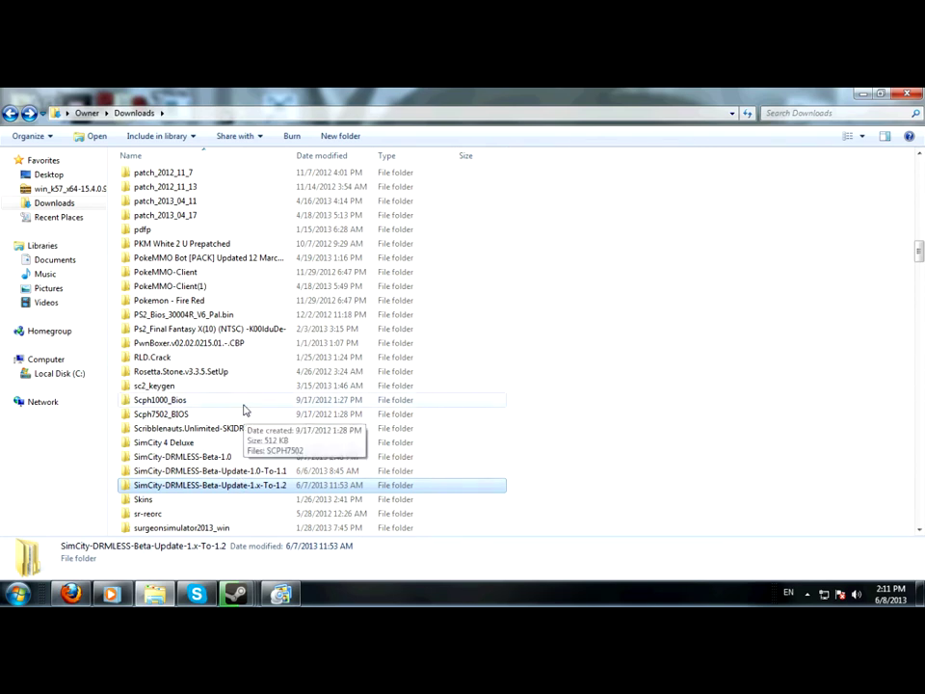
# Run the Start application from the SimCity-DRMLESS-Beta-1.0 folder, try to start the server, and exit it.
pyautogui.doubleClick(227, 456)
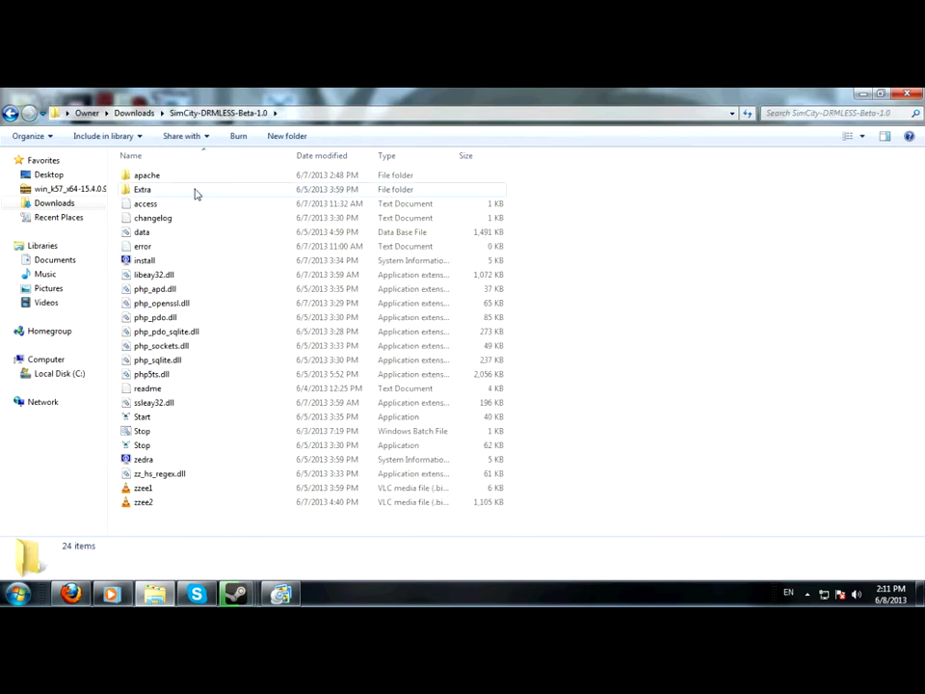
pyautogui.doubleClick(214, 418)
pyautogui.click(497, 352)
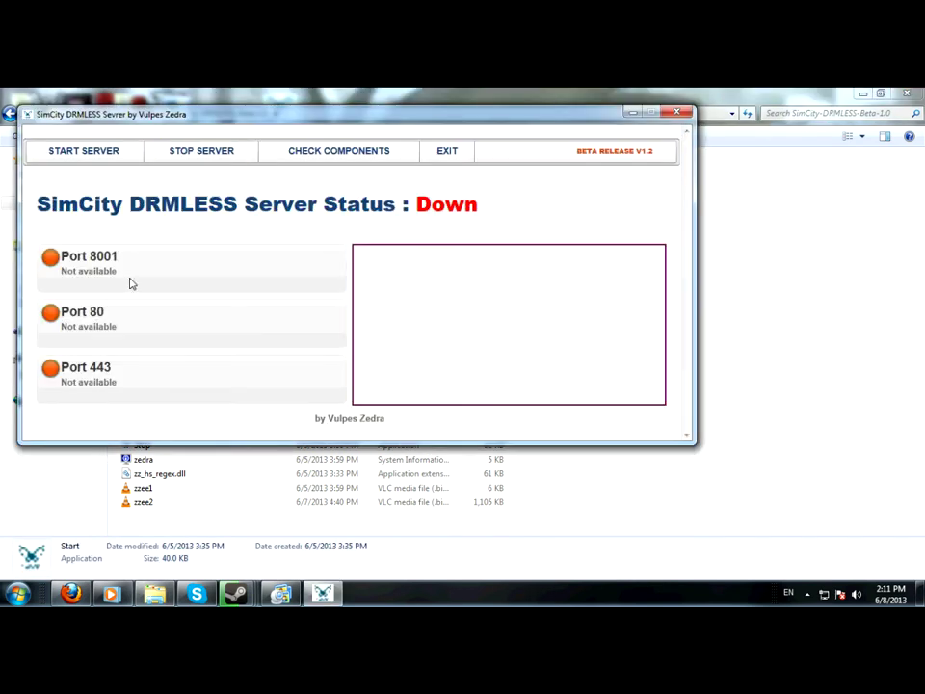
pyautogui.click(88, 154)
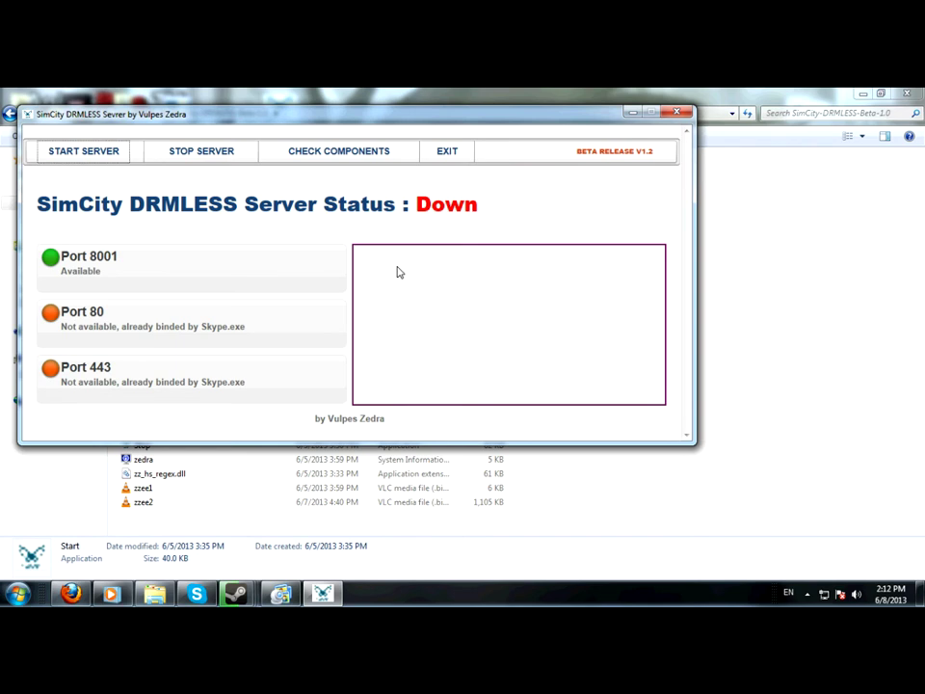
pyautogui.click(448, 153)
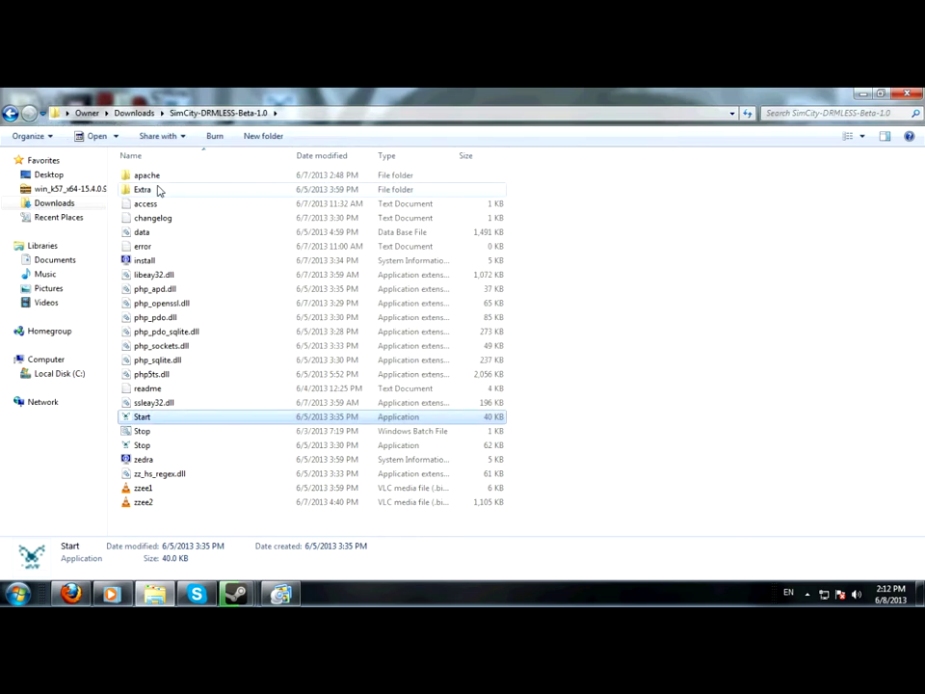
# Open the Electronic Arts, Inc CA certificate from the Extra folder and begin installing it with the Certificate Import Wizard.
pyautogui.doubleClick(143, 189)
pyautogui.doubleClick(173, 175)
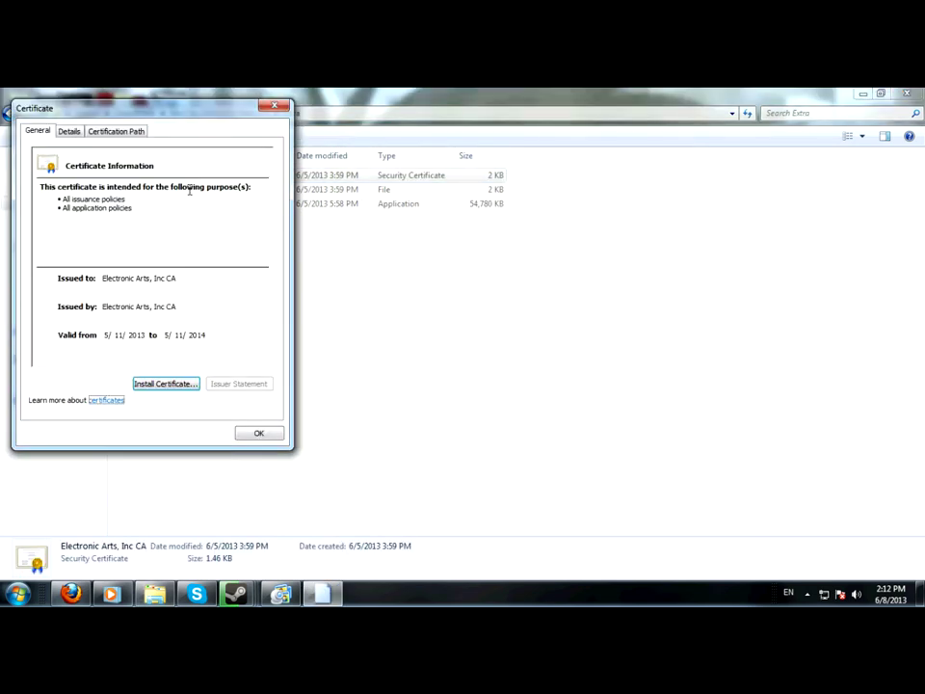
pyautogui.click(164, 383)
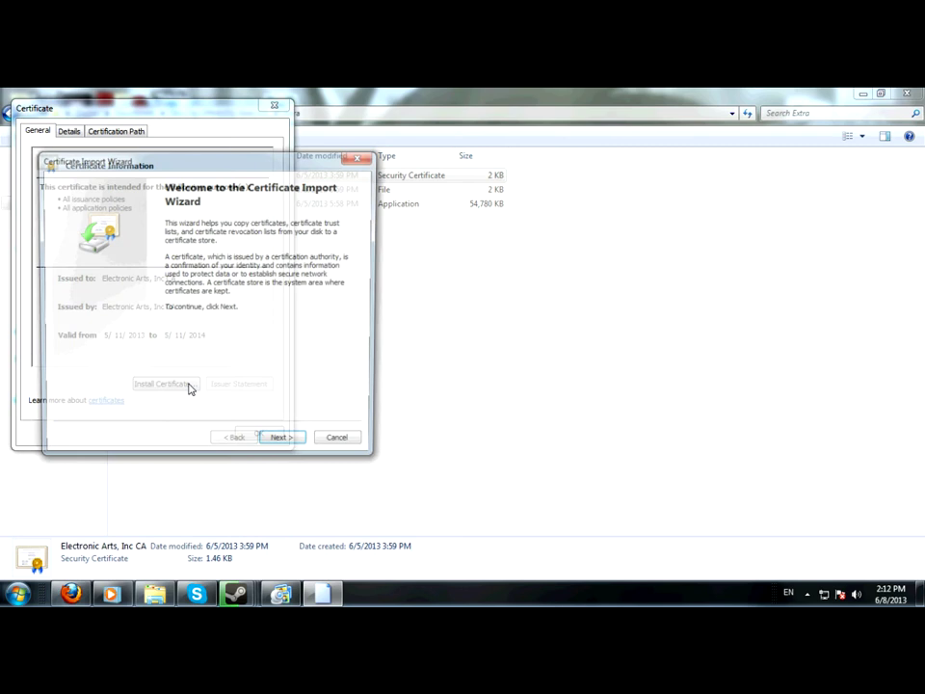
pyautogui.click(284, 444)
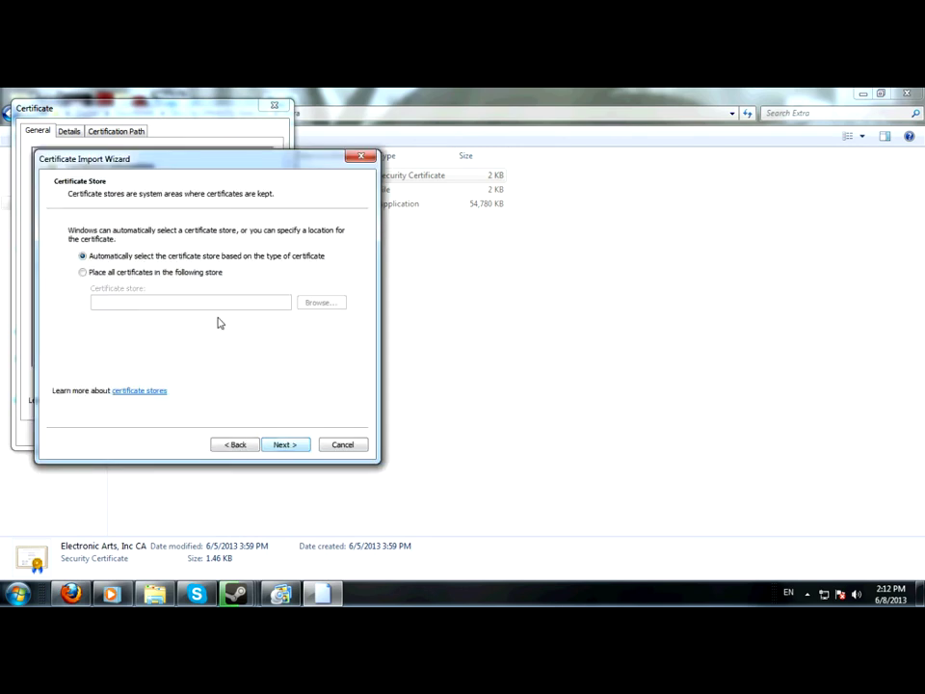
# Choose to place all certificates in the Trusted Root Certification Authorities store.
pyautogui.click(200, 272)
pyautogui.hotkey('alt', 'r')
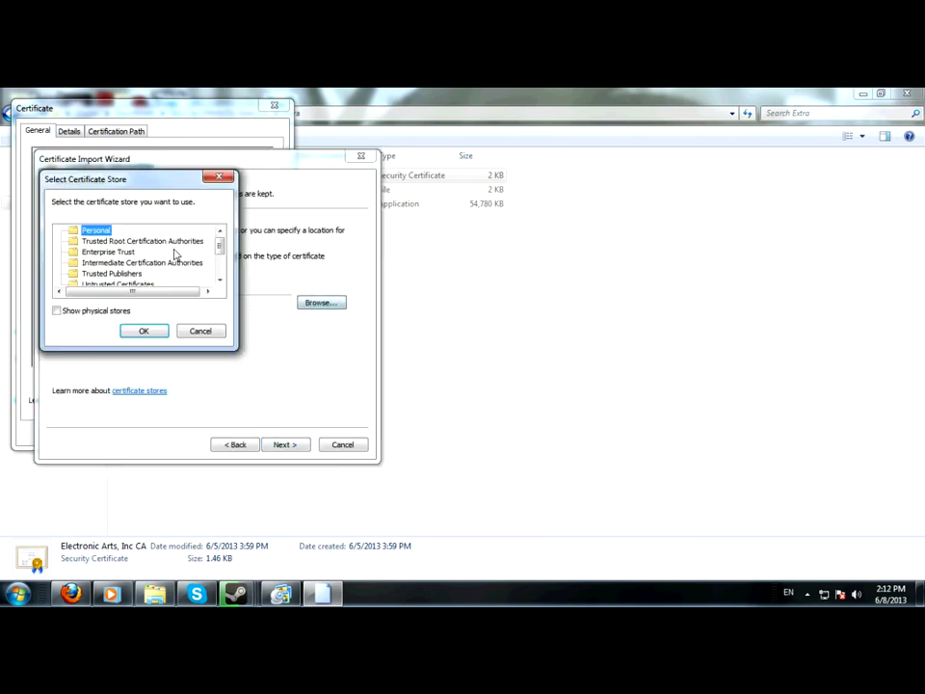
pyautogui.click(145, 242)
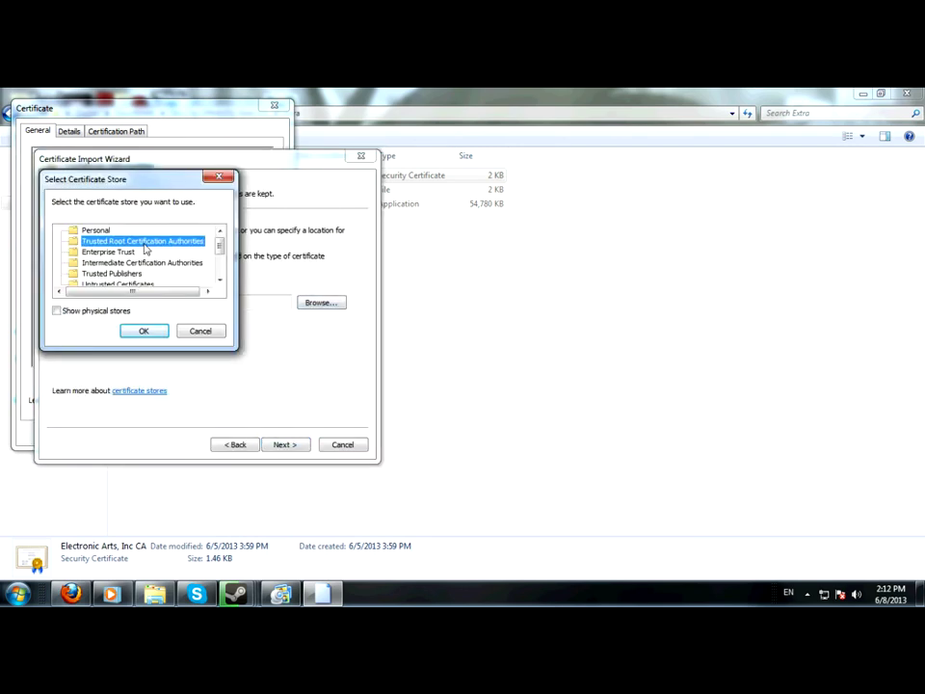
pyautogui.click(134, 326)
pyautogui.click(186, 332)
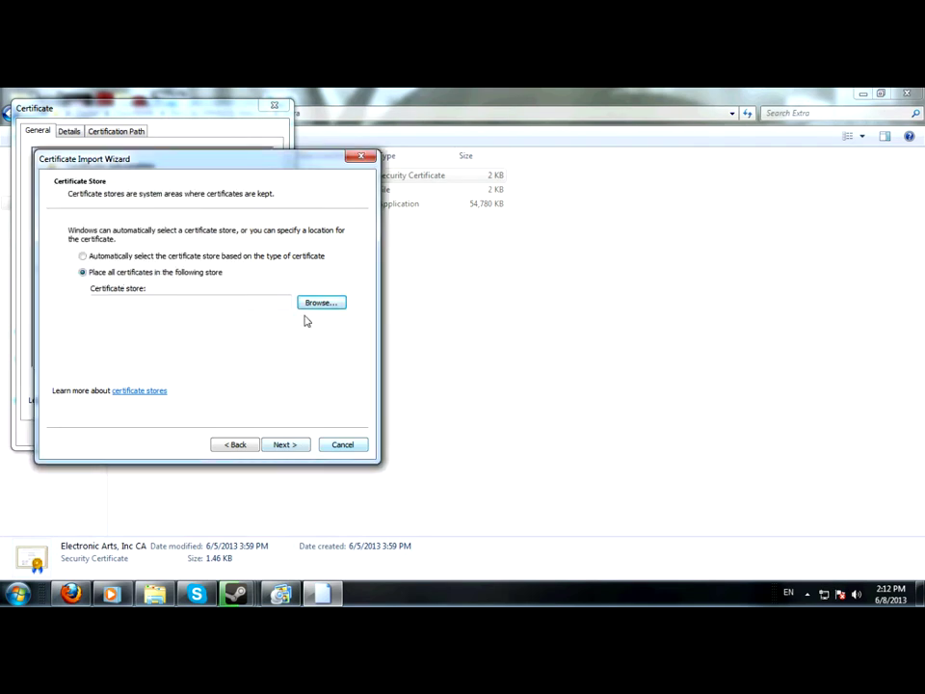
pyautogui.click(319, 303)
pyautogui.click(142, 241)
pyautogui.click(143, 331)
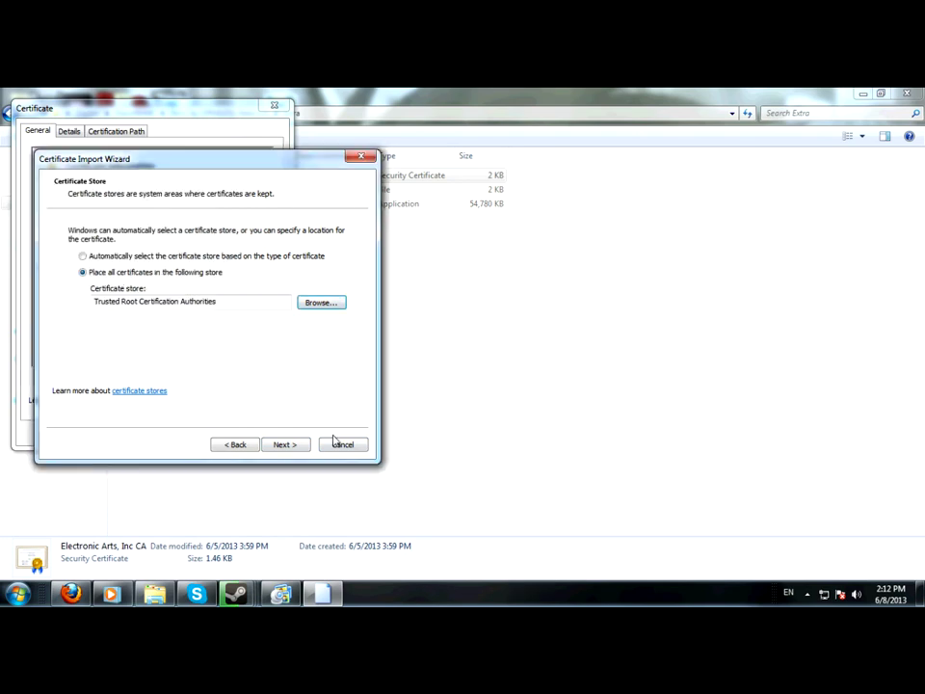
# Finish the certificate import and close the certificate window.
pyautogui.click(293, 445)
pyautogui.click(285, 444)
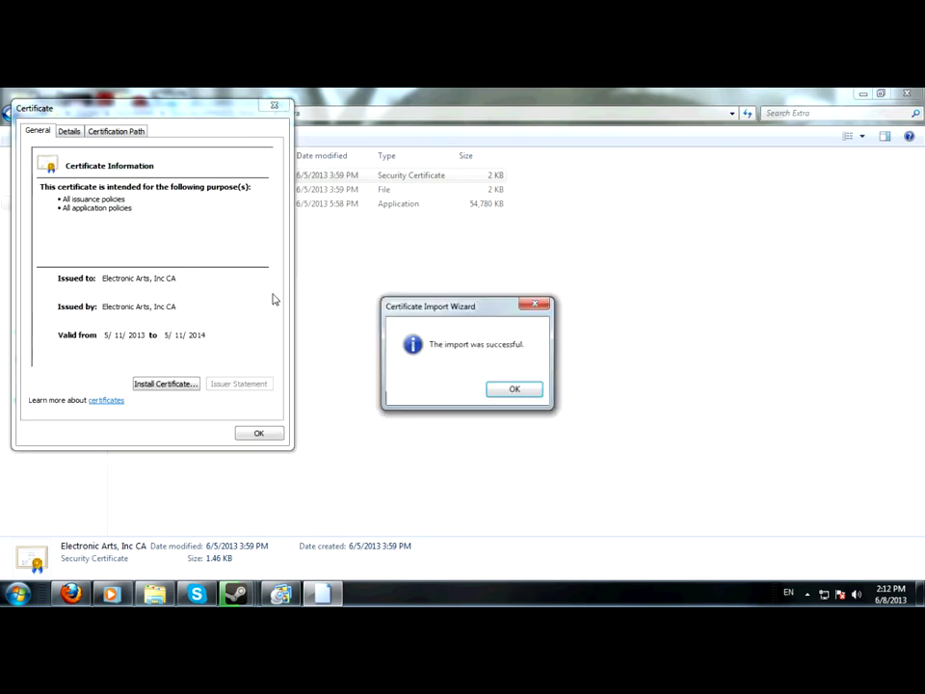
pyautogui.click(513, 388)
pyautogui.press('Return')
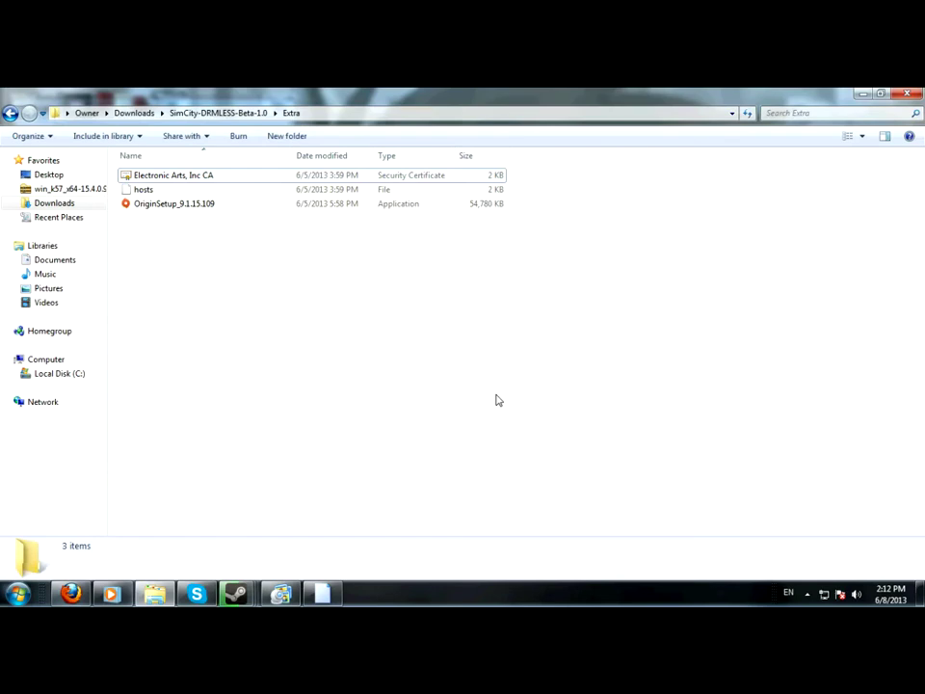
# Install the Electronic Arts, Inc CA certificate again with the automatically selected certificate store, and close its window.
pyautogui.click(222, 176)
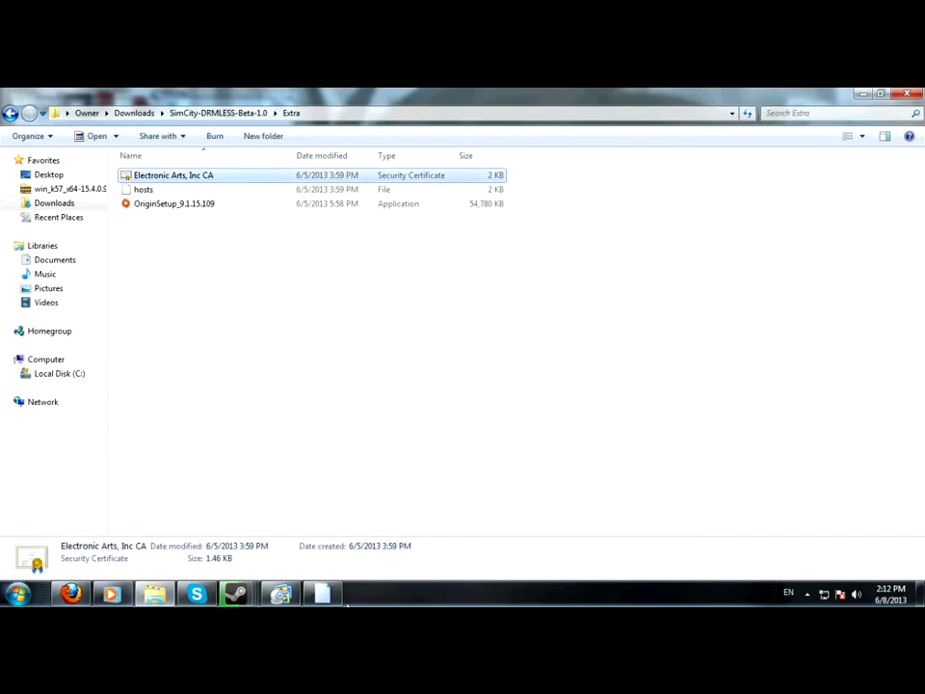
pyautogui.press('Return')
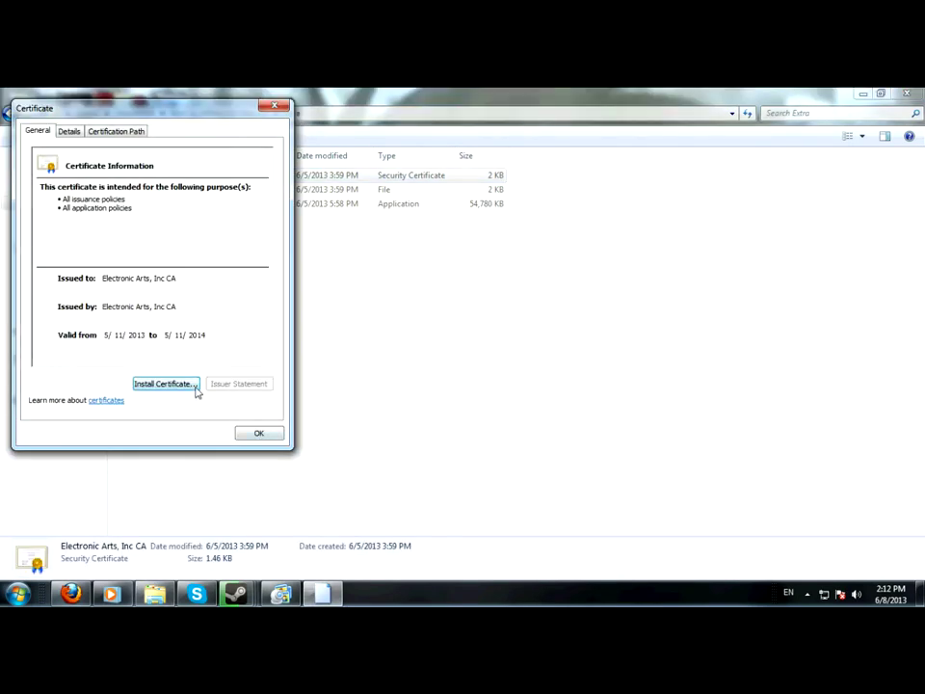
pyautogui.click(196, 387)
pyautogui.click(279, 444)
pyautogui.click(285, 446)
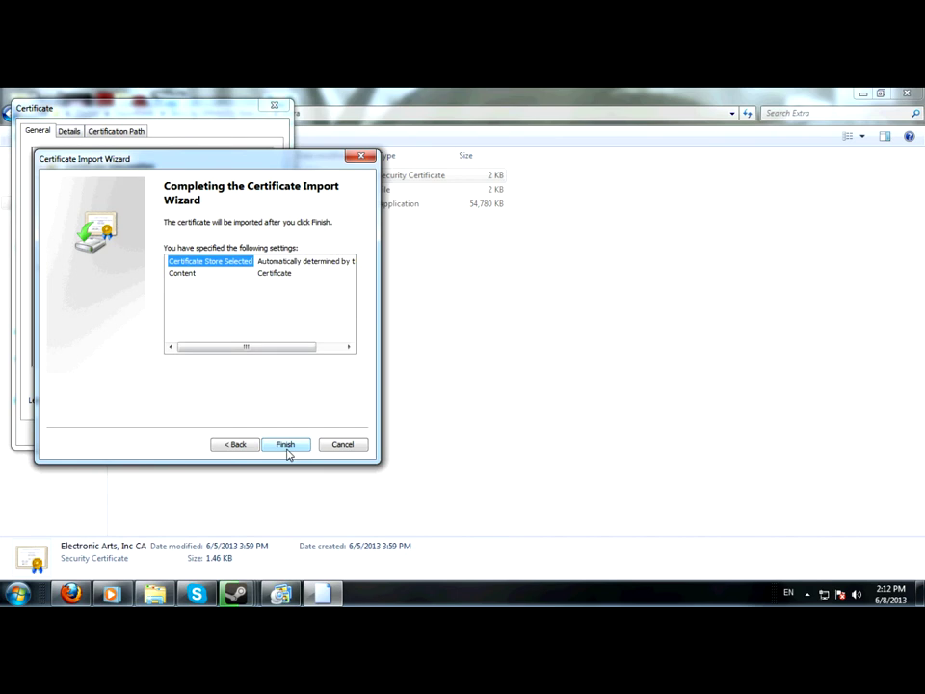
pyautogui.click(282, 442)
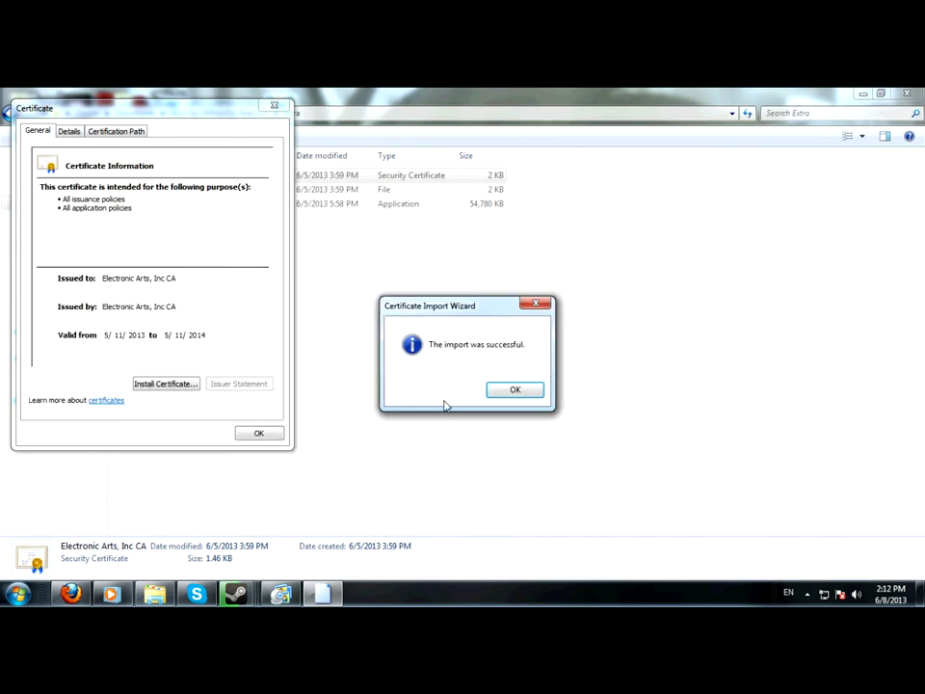
pyautogui.click(515, 389)
pyautogui.click(273, 432)
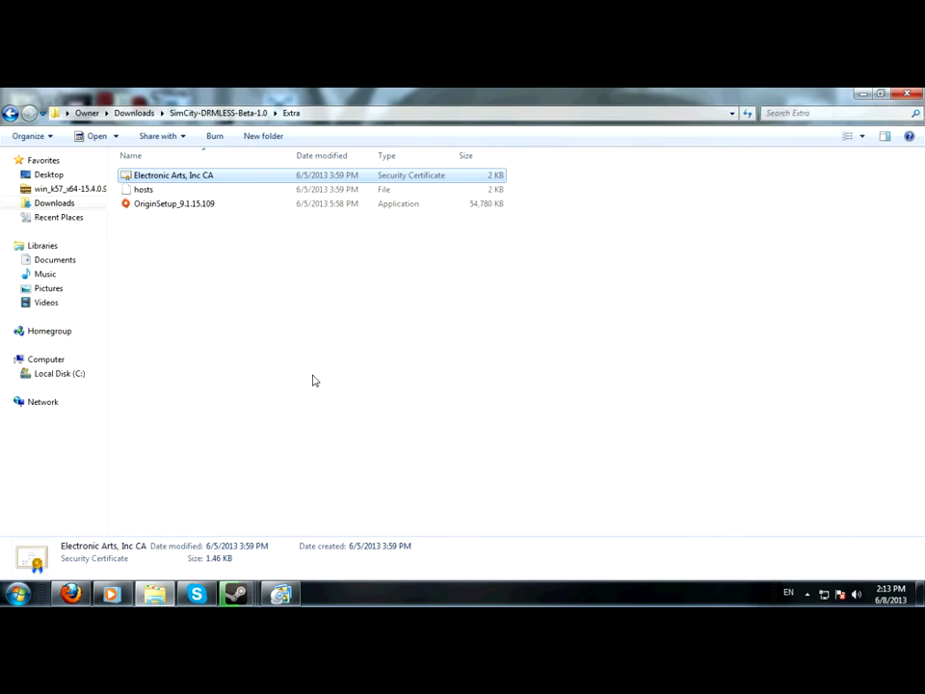
# Copy the hosts file from the Extra folder and open the Windows folder on Local Disk (C:).
pyautogui.click(230, 189)
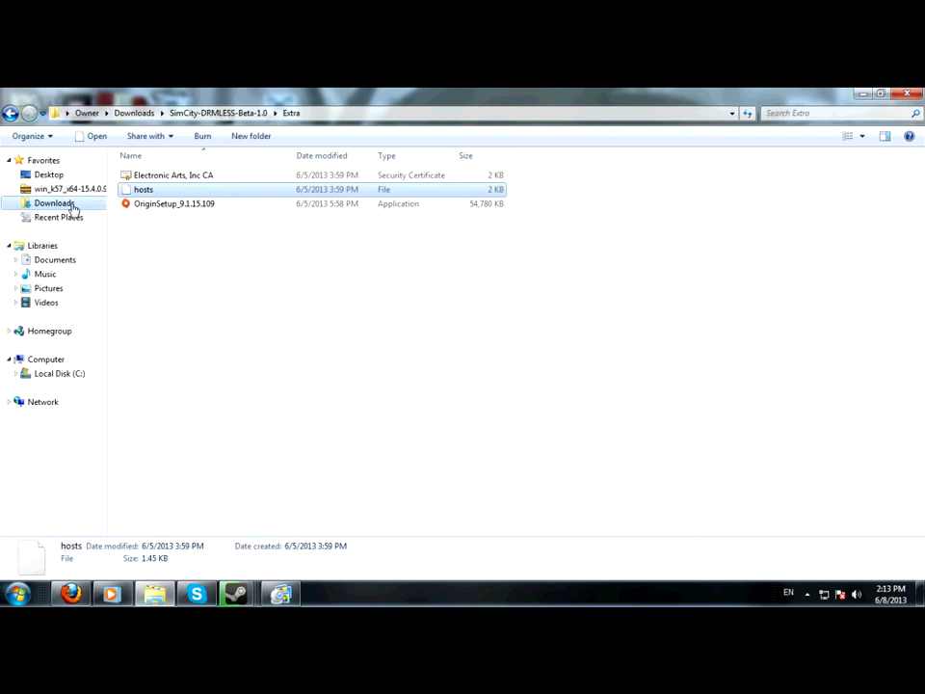
pyautogui.click(58, 374)
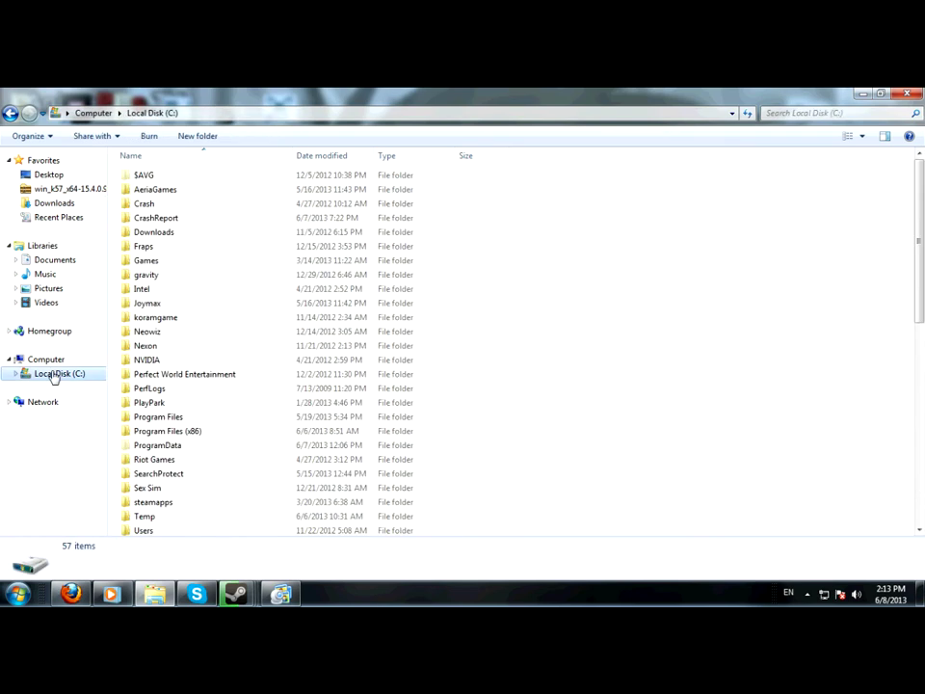
pyautogui.click(198, 430)
pyautogui.click(175, 501)
pyautogui.scroll(-3, 174, 499)
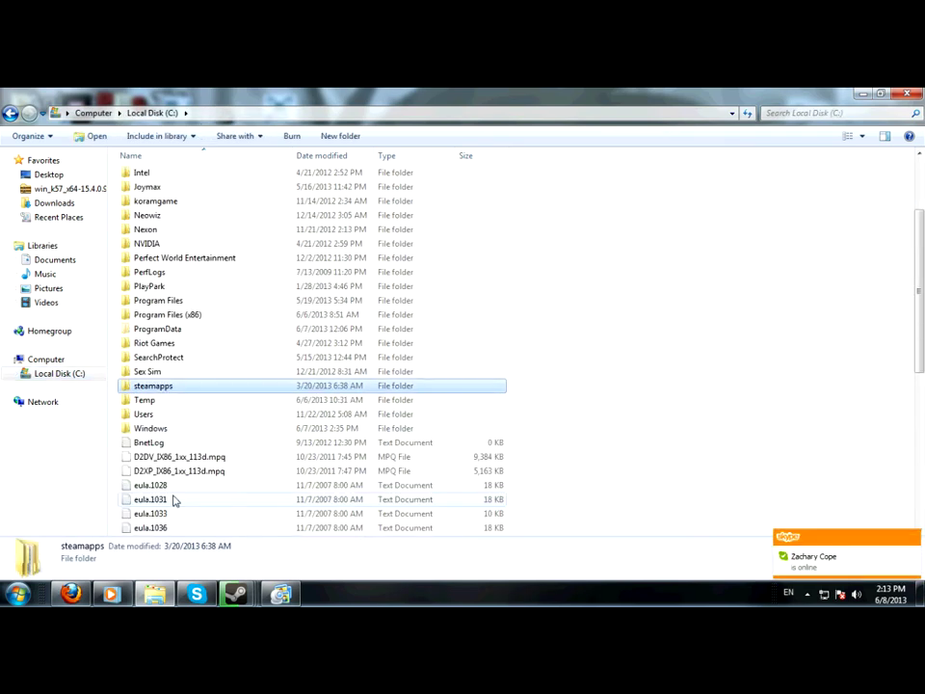
pyautogui.scroll(-2, 175, 415)
pyautogui.click(159, 332)
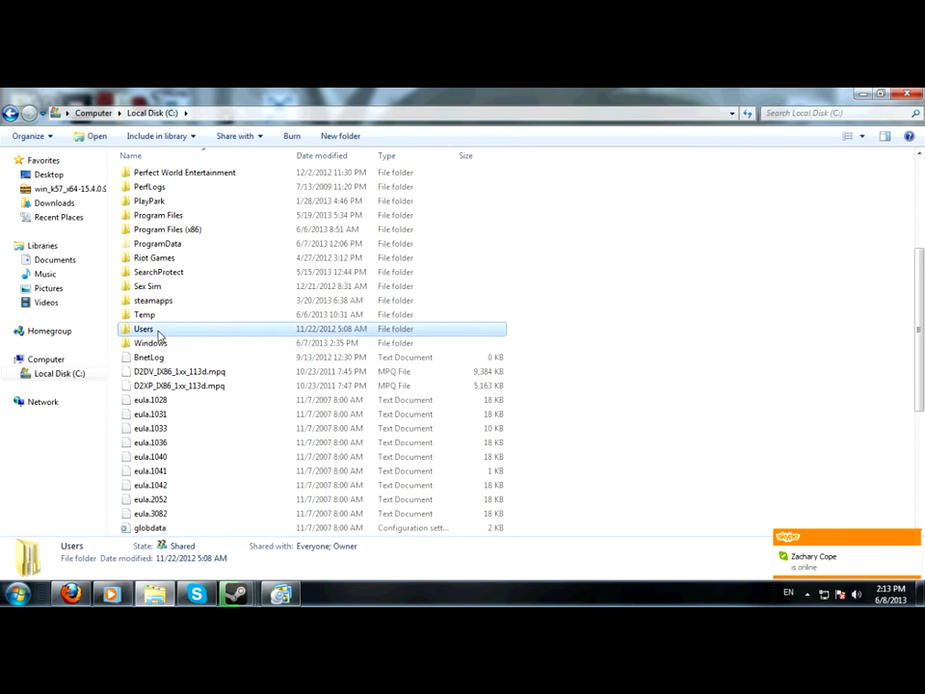
pyautogui.doubleClick(161, 344)
# Paste the hosts file into the System32\drivers\etc folder, replacing the existing one with administrator permission.
pyautogui.scroll(-15, 183, 351)
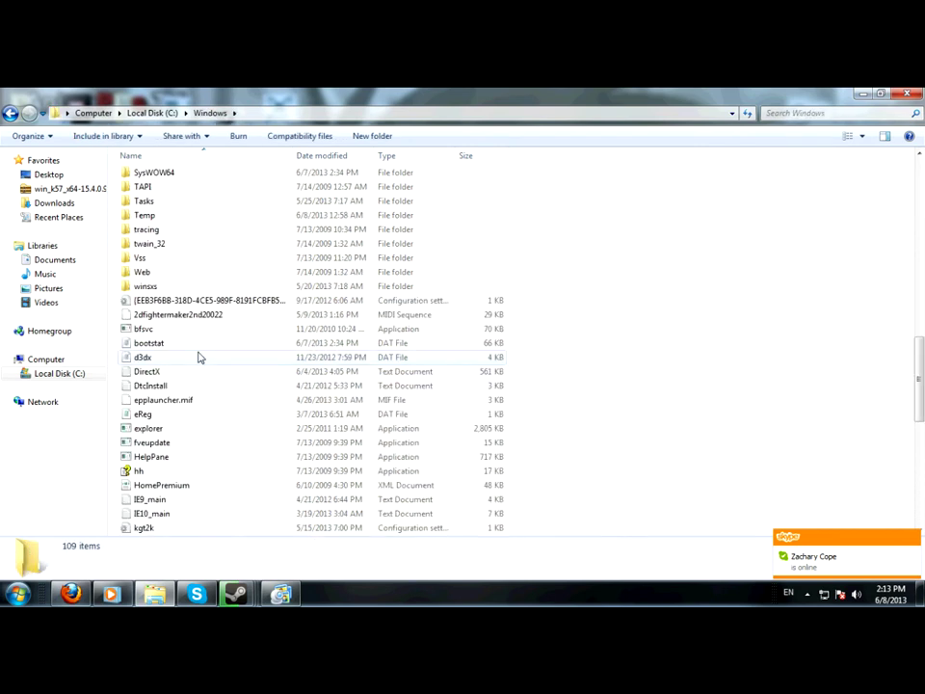
pyautogui.scroll(2, 183, 332)
pyautogui.scroll(2, 171, 320)
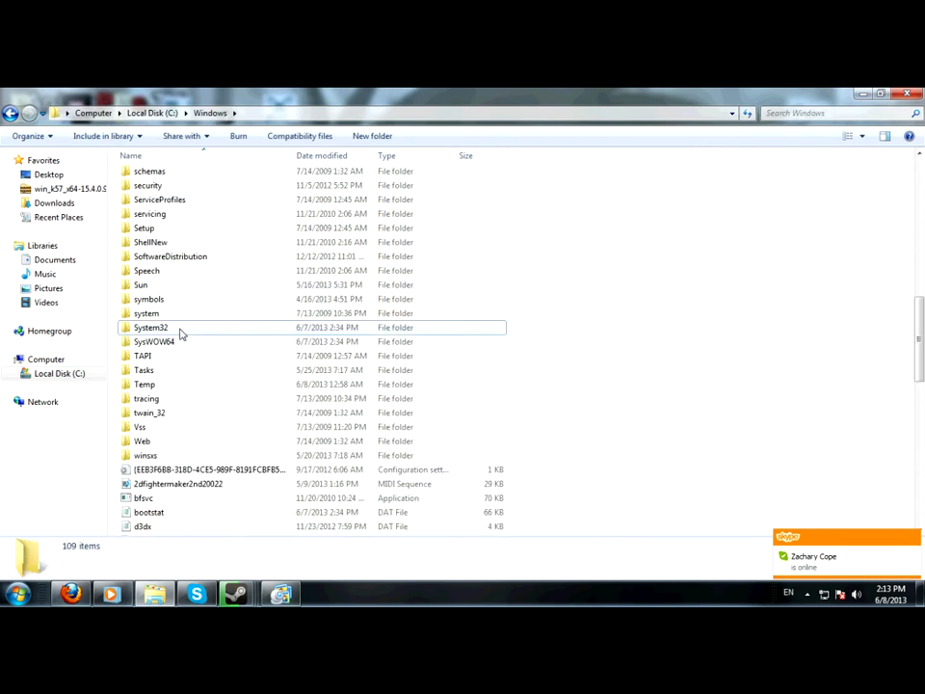
pyautogui.doubleClick(179, 329)
pyautogui.scroll(2, 166, 364)
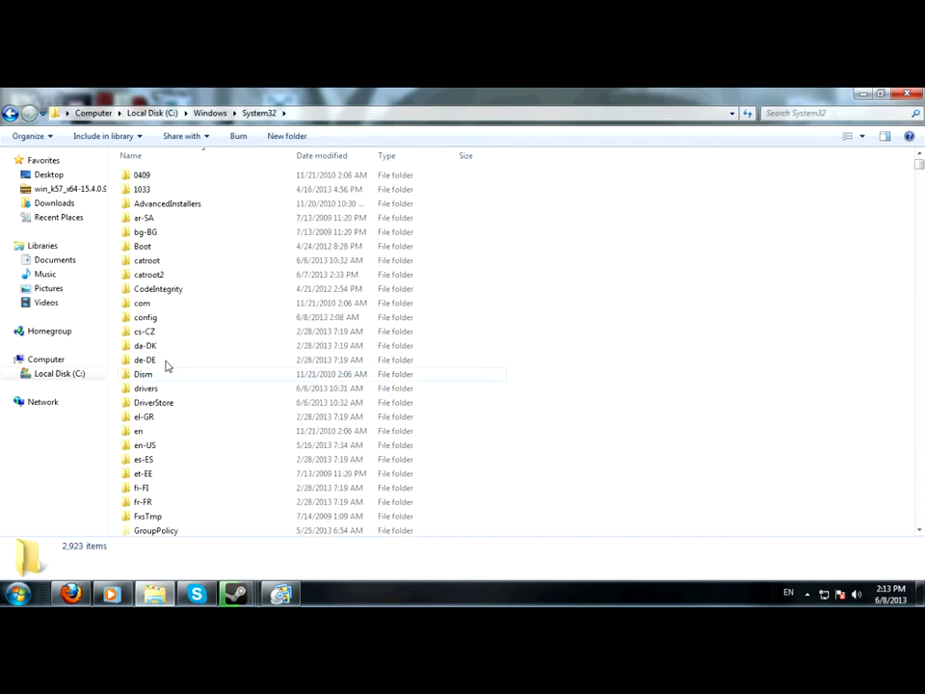
pyautogui.doubleClick(187, 360)
pyautogui.doubleClick(196, 195)
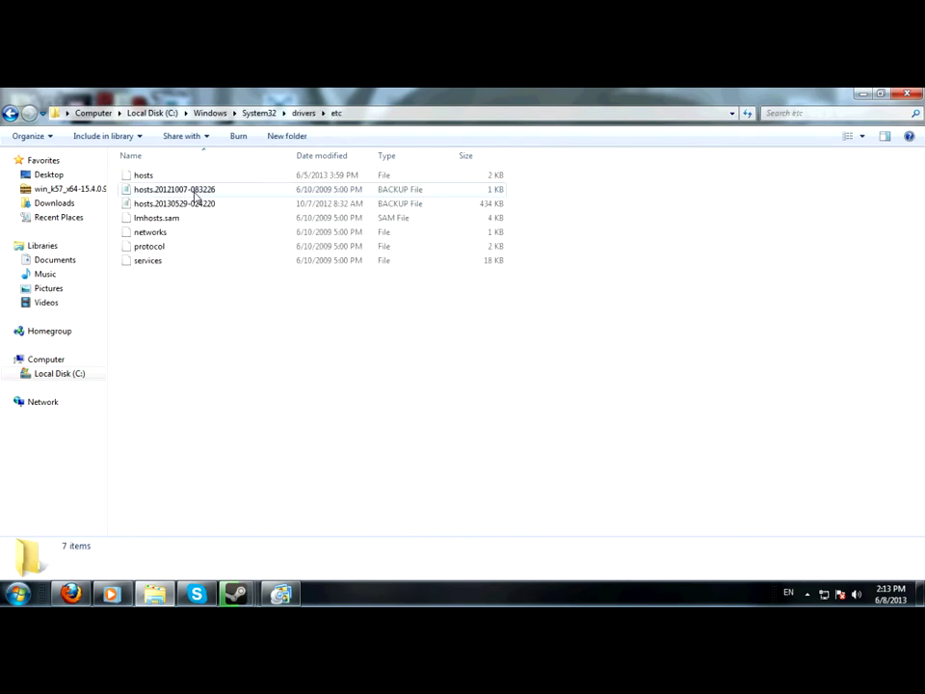
pyautogui.hotkey('ctrl', 'v')
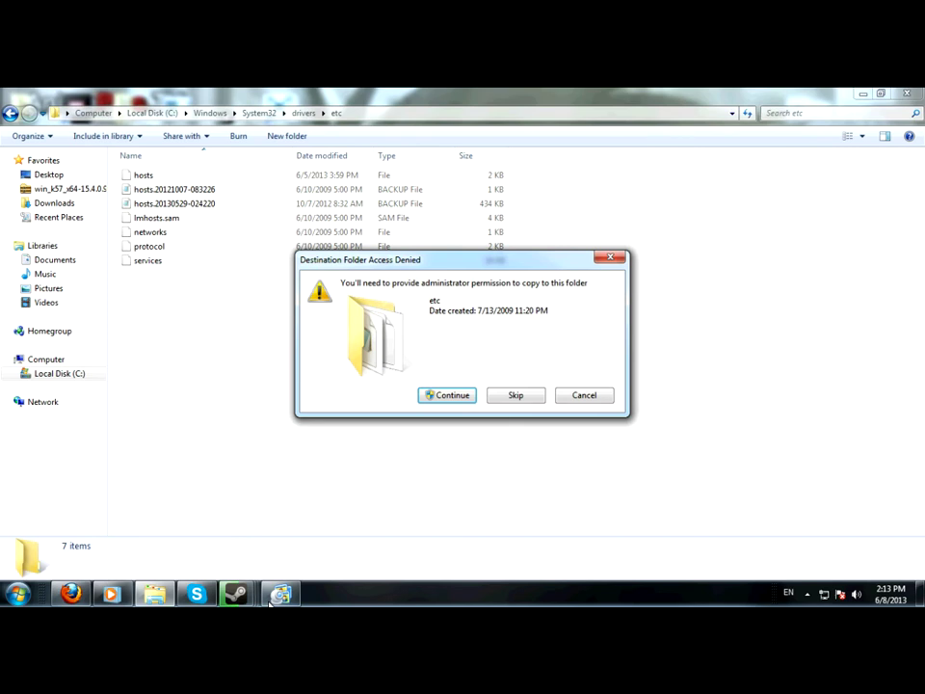
pyautogui.click(465, 398)
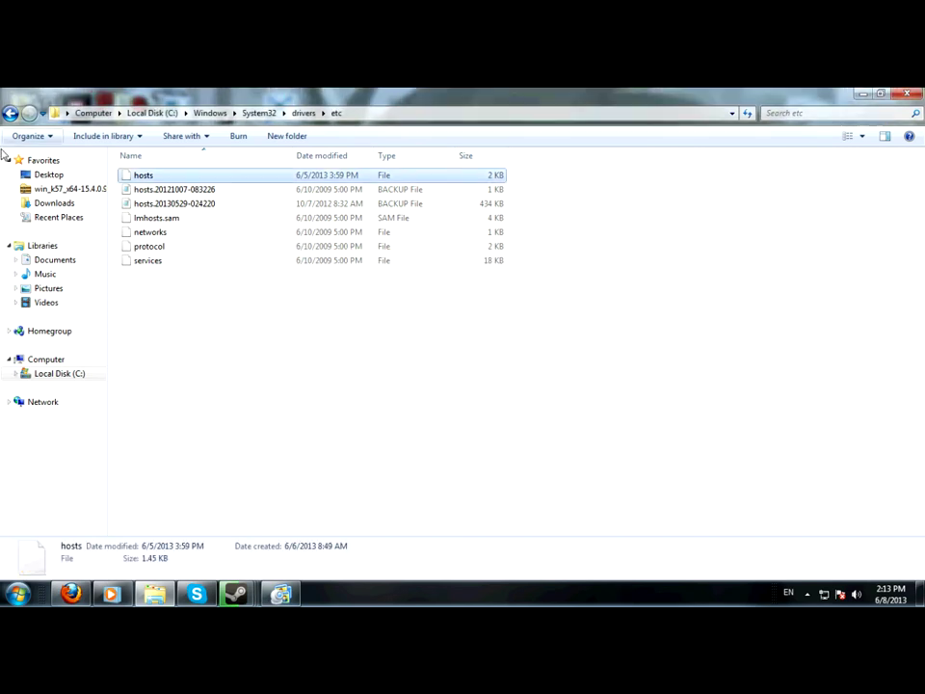
# Return from the etc folder to the SimCity-DRMLESS-Beta-1.0 folder in Downloads.
pyautogui.click(9, 114)
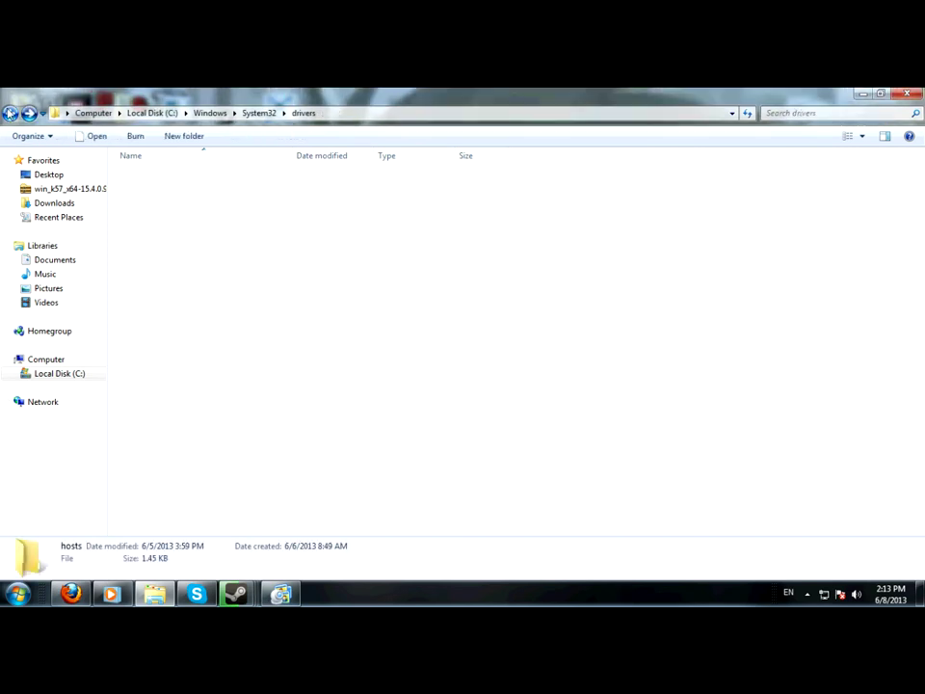
pyautogui.click(9, 114)
pyautogui.click(9, 113)
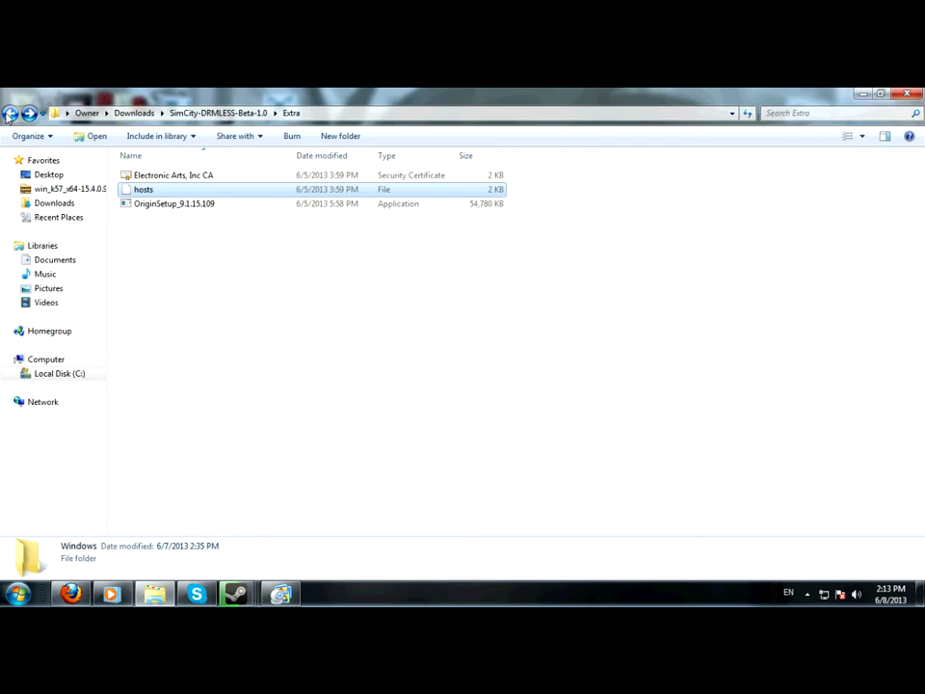
pyautogui.click(10, 114)
pyautogui.click(29, 114)
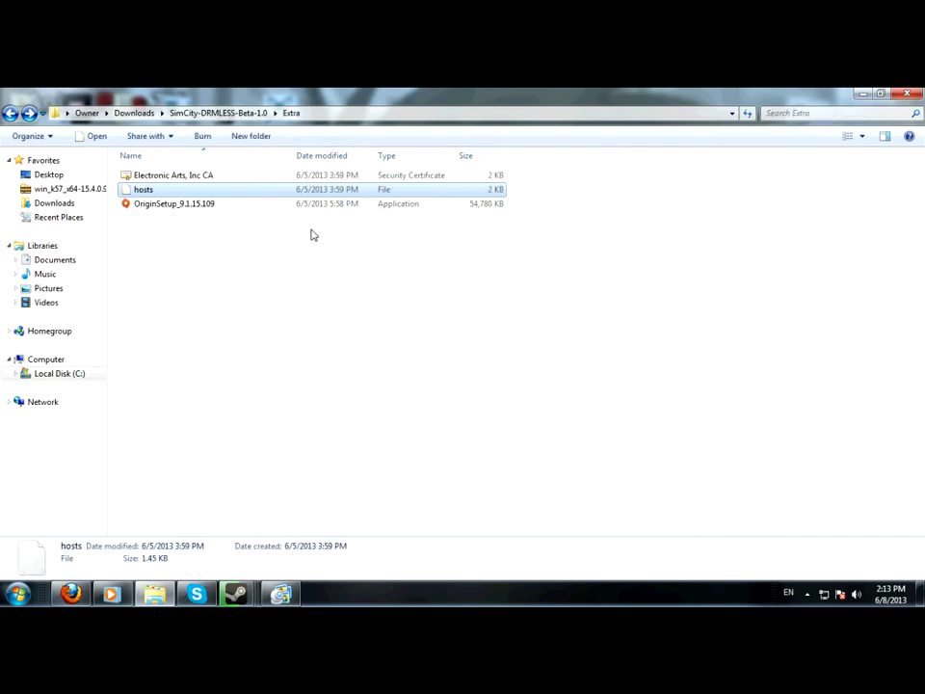
pyautogui.click(8, 114)
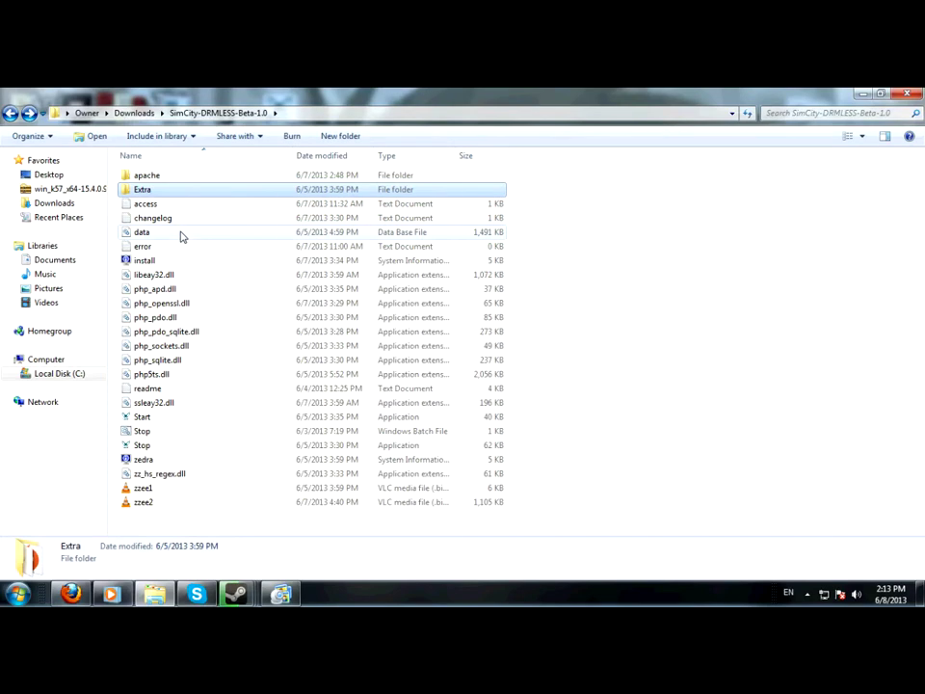
# Look inside the apache folder and its conf subfolder.
pyautogui.doubleClick(190, 177)
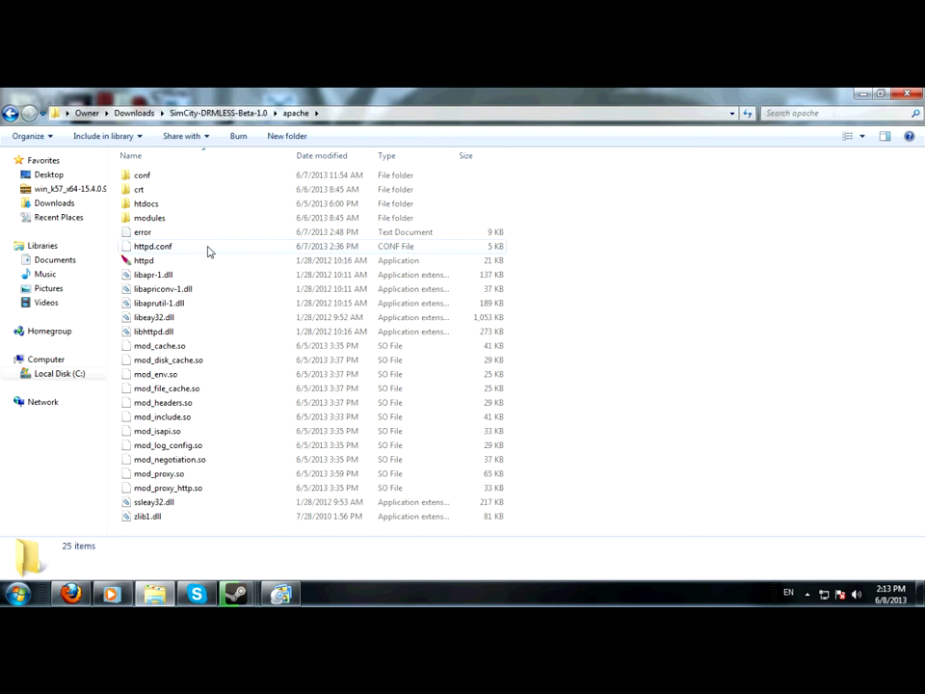
pyautogui.click(206, 247)
pyautogui.doubleClick(188, 177)
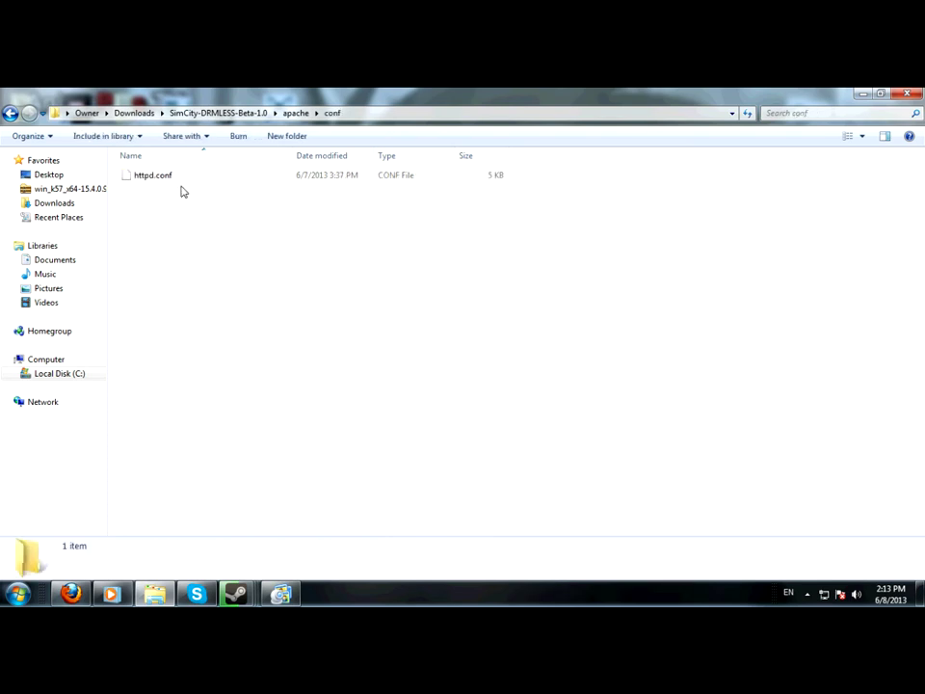
pyautogui.click(10, 114)
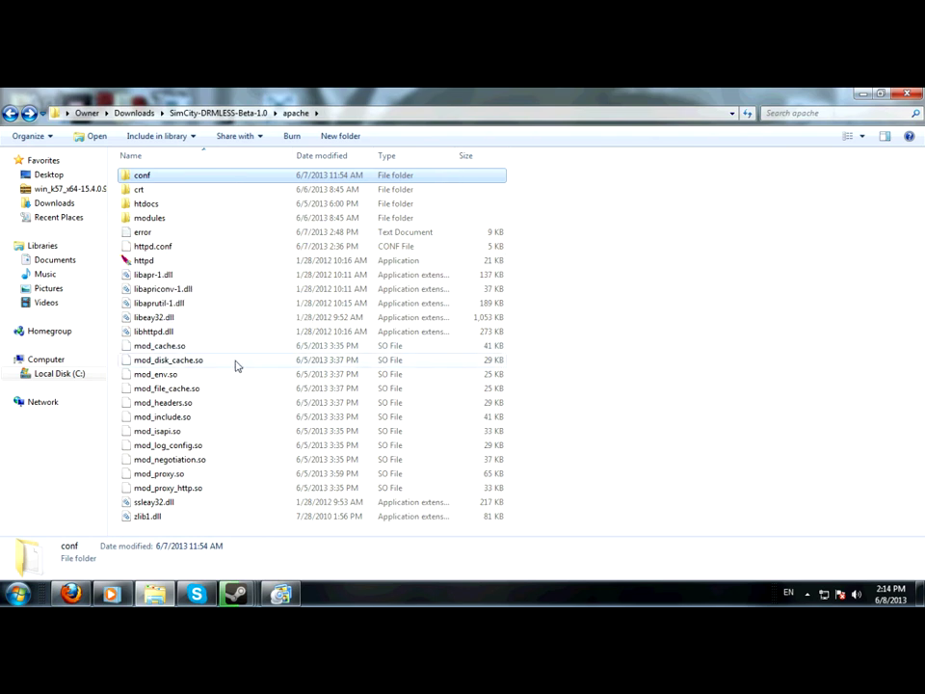
# Run the httpd application from the apache folder, allowing it to make changes to the computer.
pyautogui.doubleClick(230, 260)
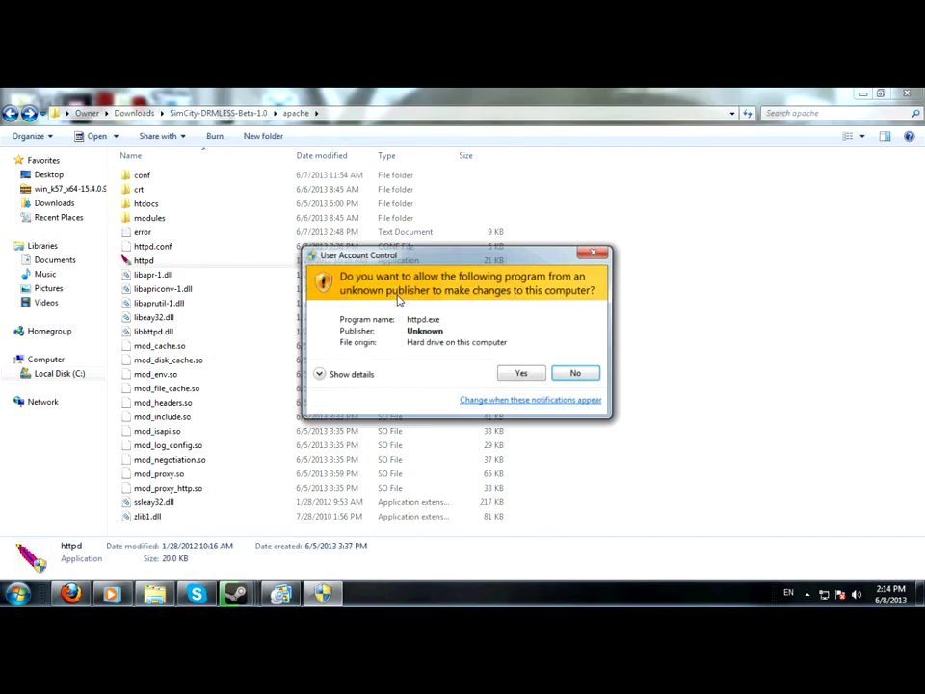
pyautogui.click(521, 373)
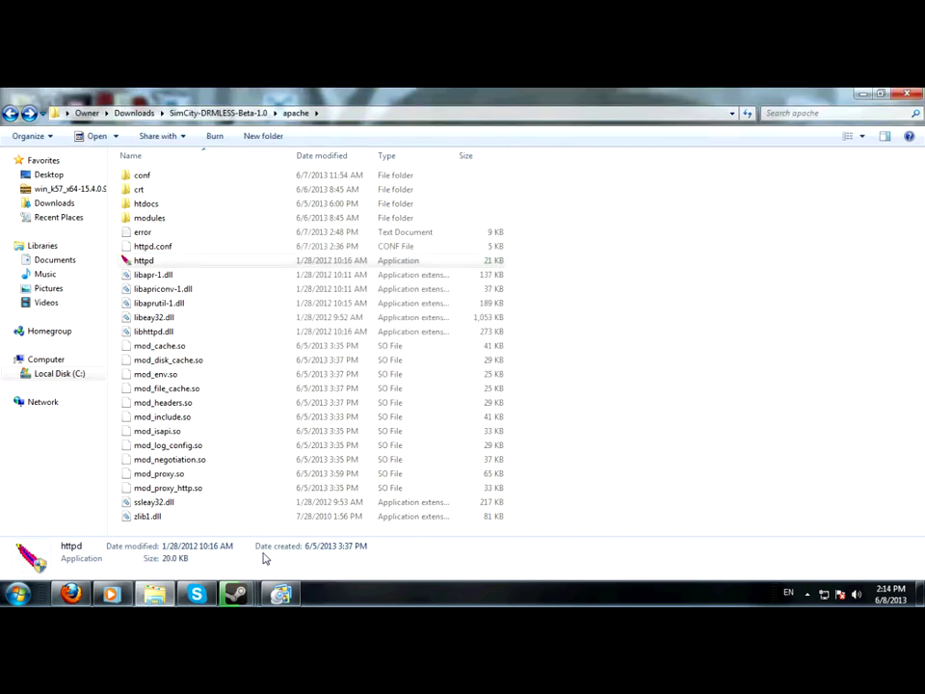
pyautogui.click(214, 592)
pyautogui.click(216, 592)
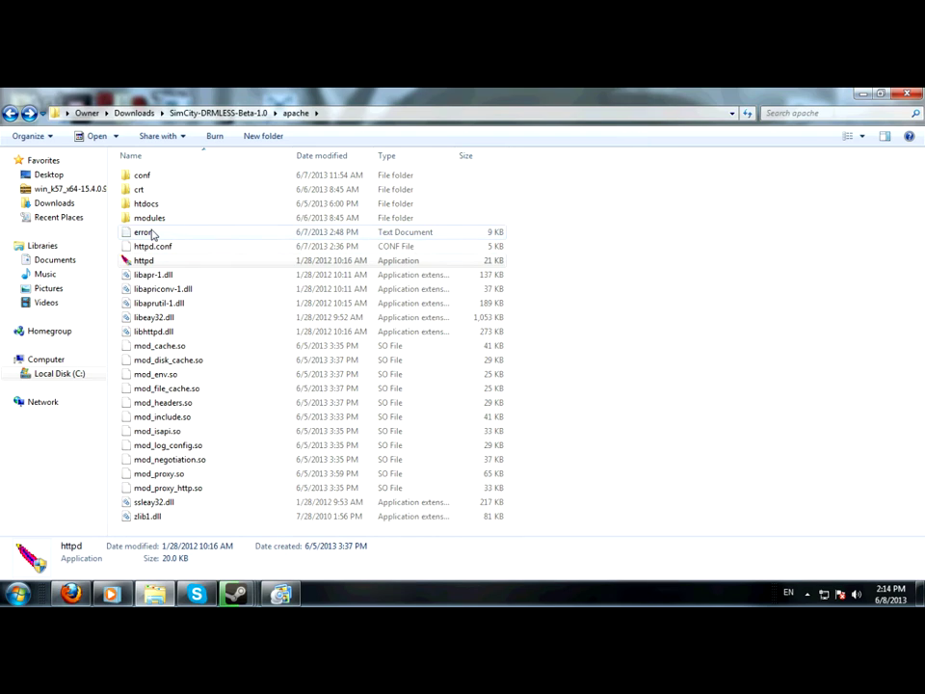
# Run the Start application from the SimCity-DRMLESS-Beta-1.0 folder, try to start the server, and exit the server window.
pyautogui.click(10, 113)
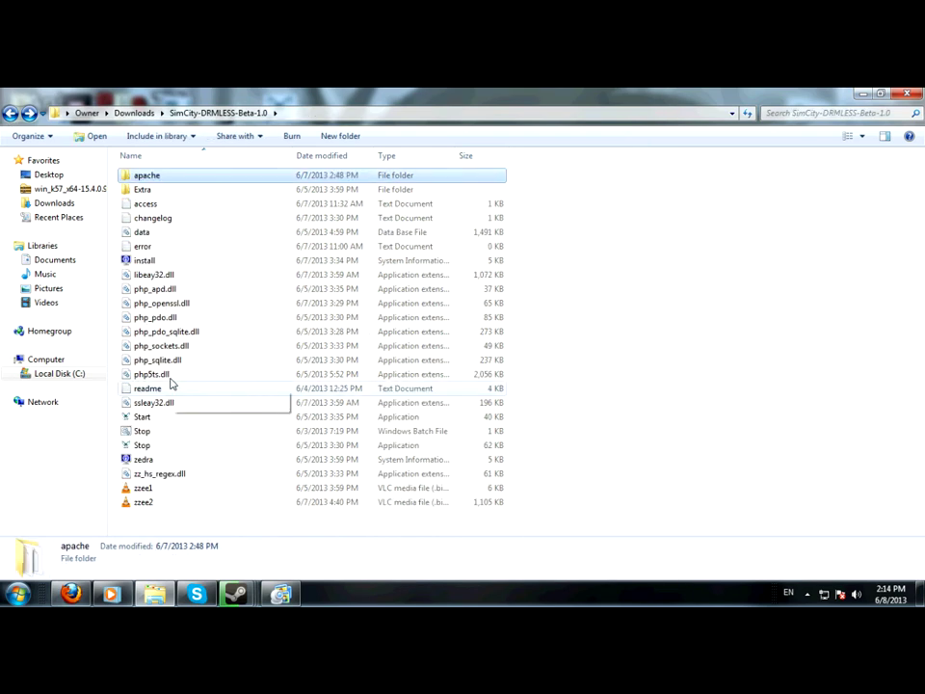
pyautogui.doubleClick(145, 417)
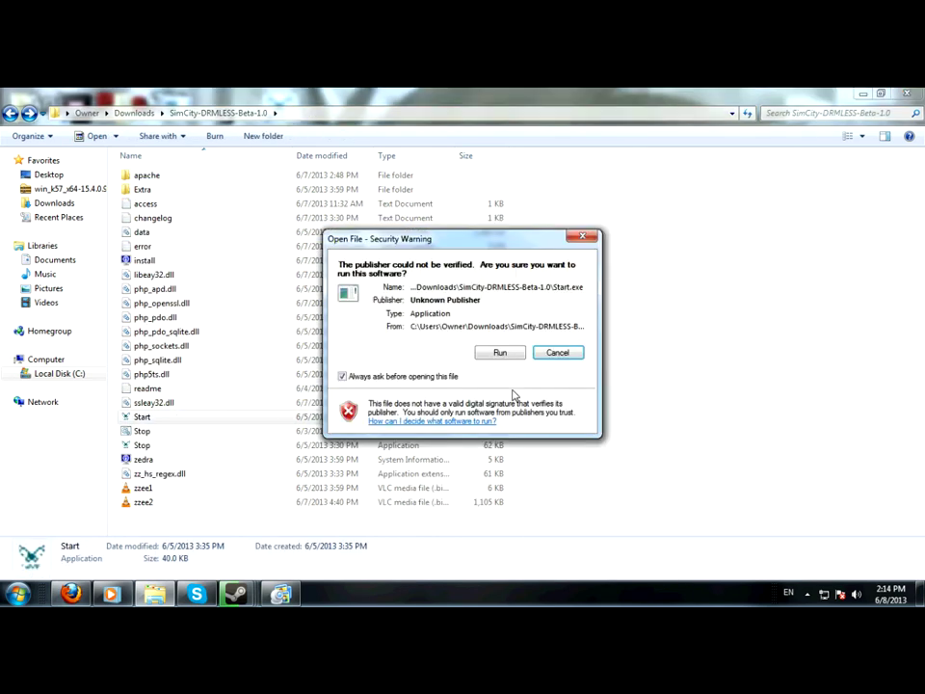
pyautogui.click(499, 352)
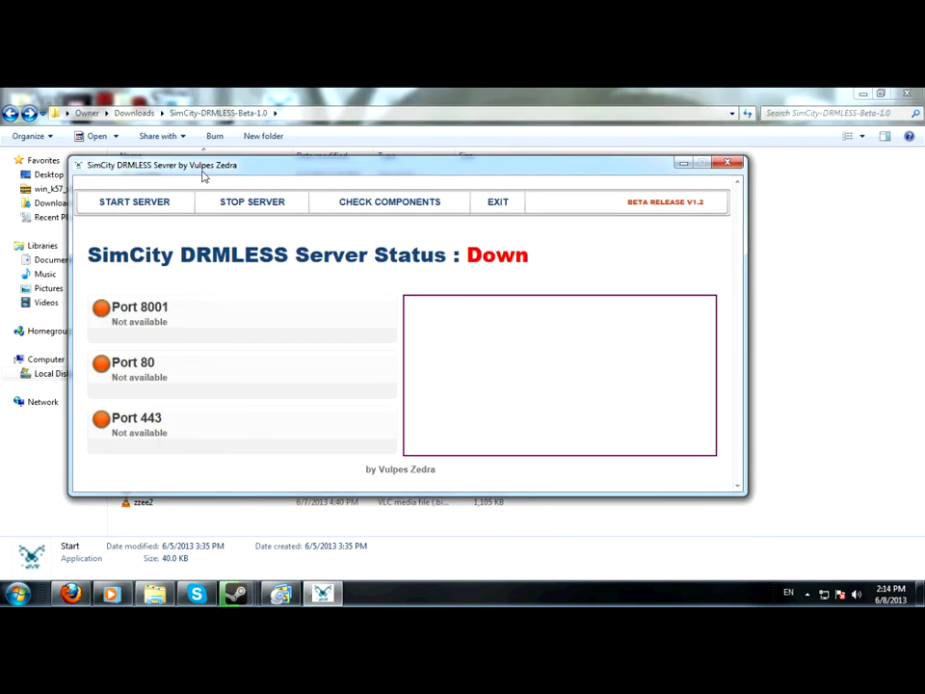
pyautogui.click(170, 216)
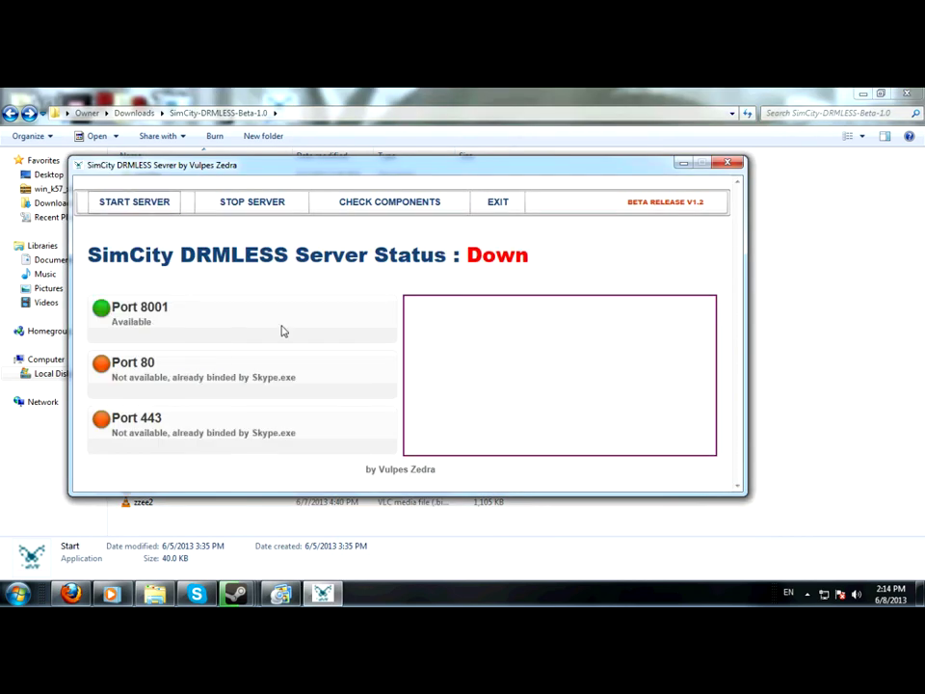
pyautogui.click(496, 202)
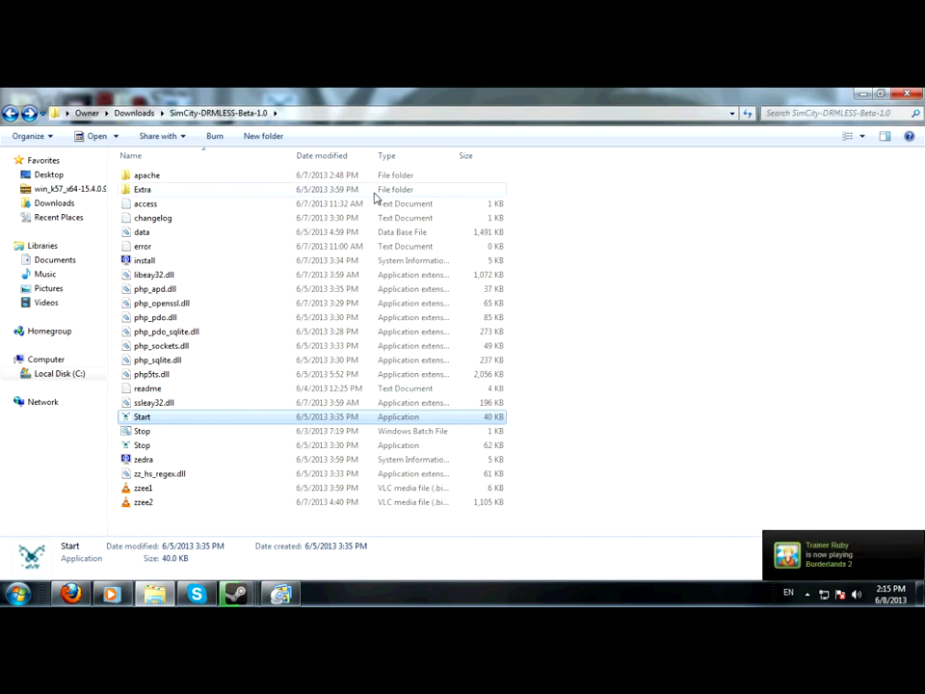
# Review the contents of the Extra and apache folders within SimCity-DRMLESS-Beta-1.0, with the folder window restored to a smaller size.
pyautogui.click(167, 192)
pyautogui.doubleClick(167, 190)
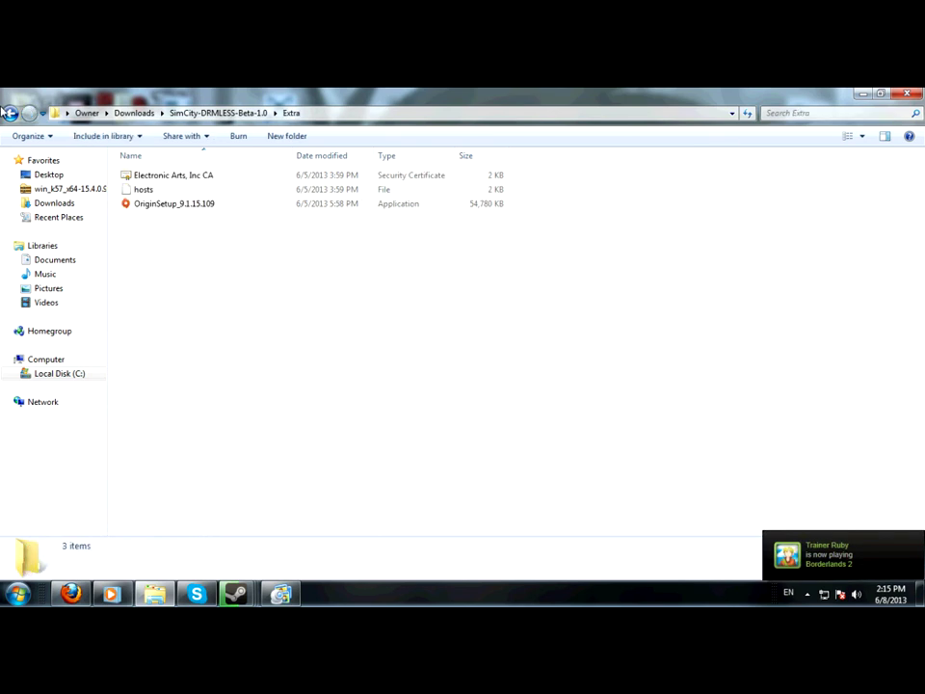
pyautogui.doubleClick(12, 96)
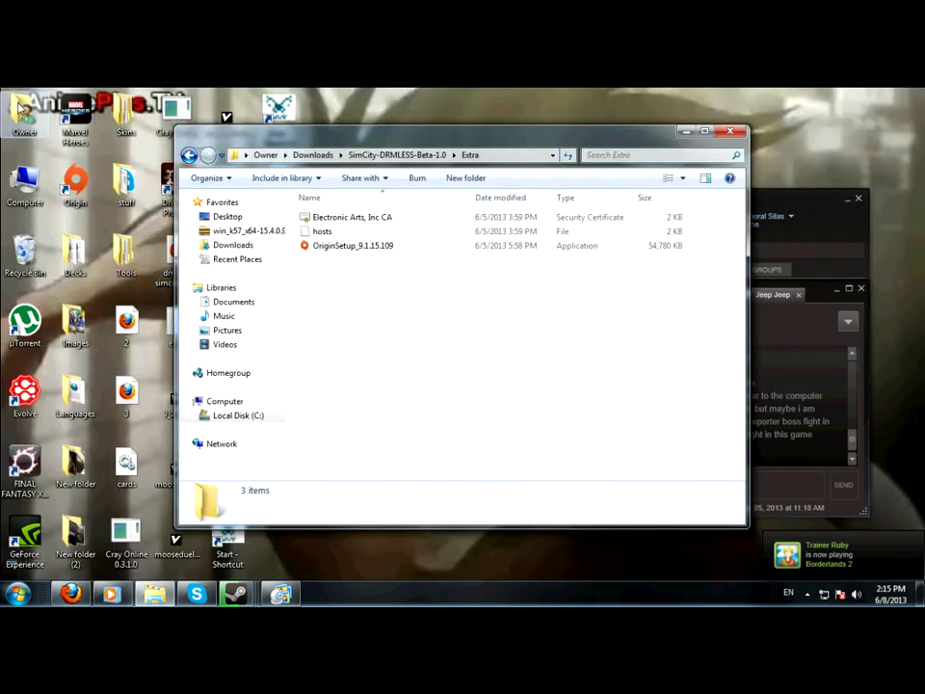
pyautogui.click(189, 156)
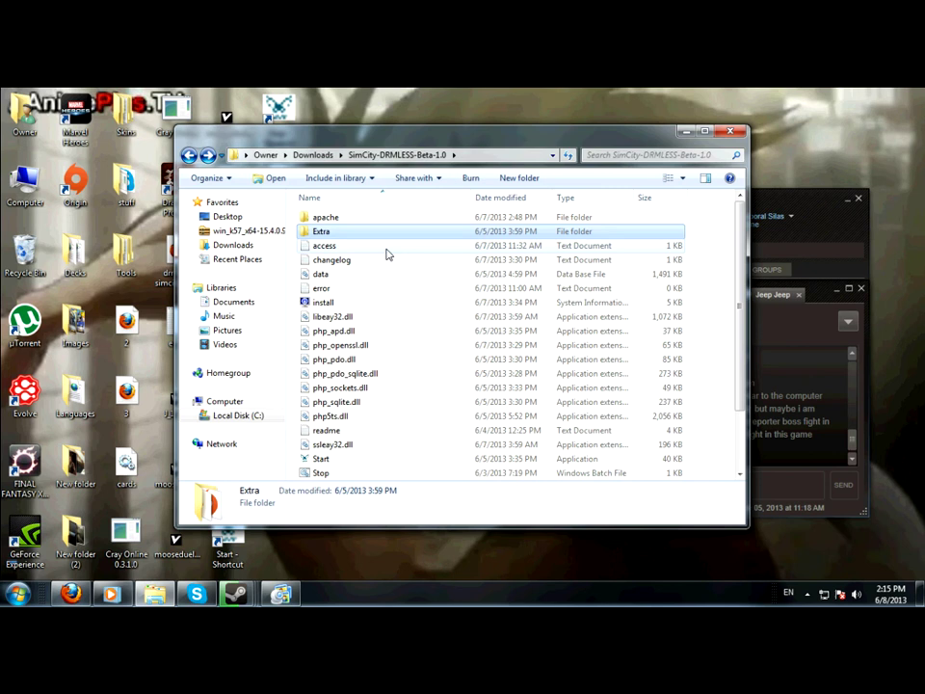
pyautogui.doubleClick(353, 218)
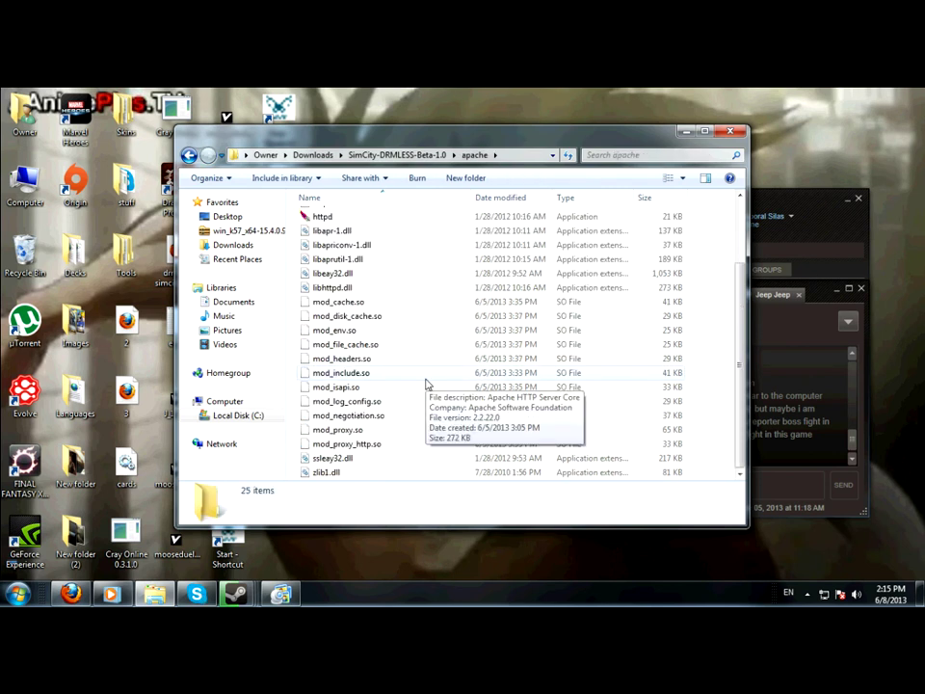
pyautogui.click(189, 157)
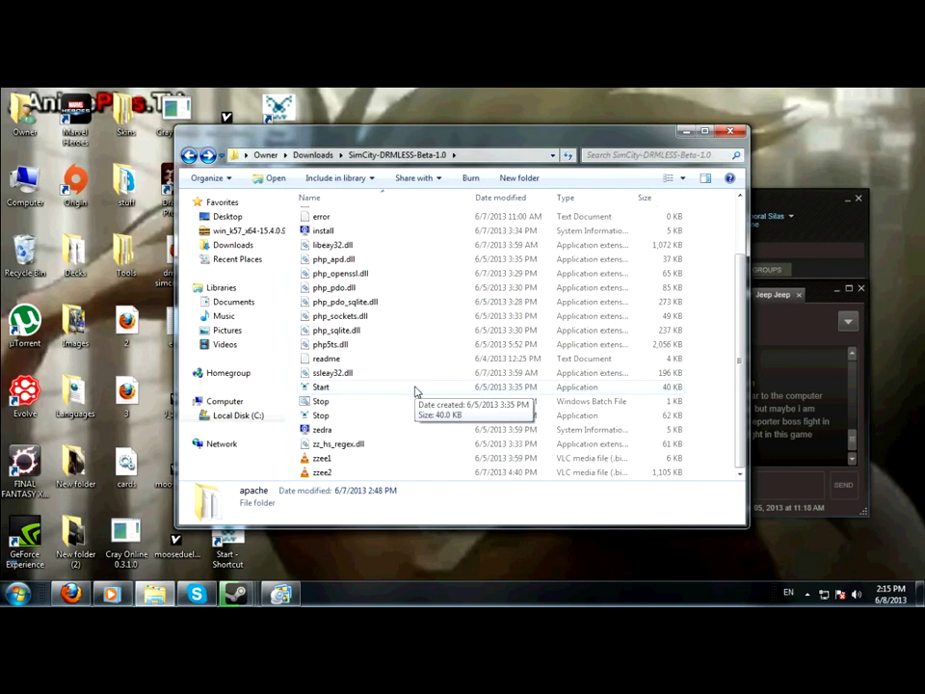
pyautogui.scroll(2, 364, 250)
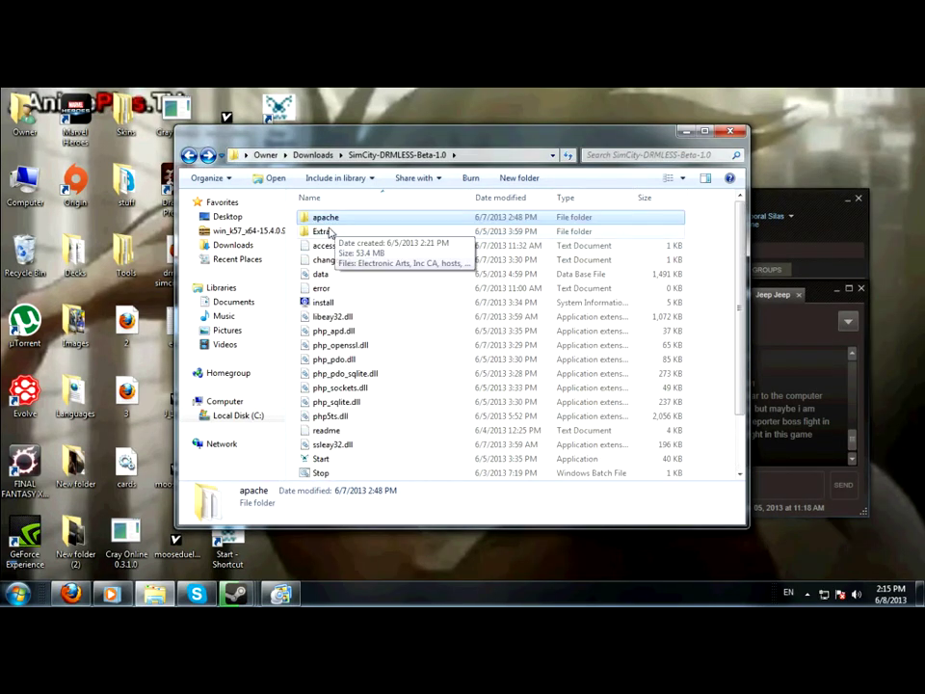
pyautogui.doubleClick(322, 231)
pyautogui.click(188, 155)
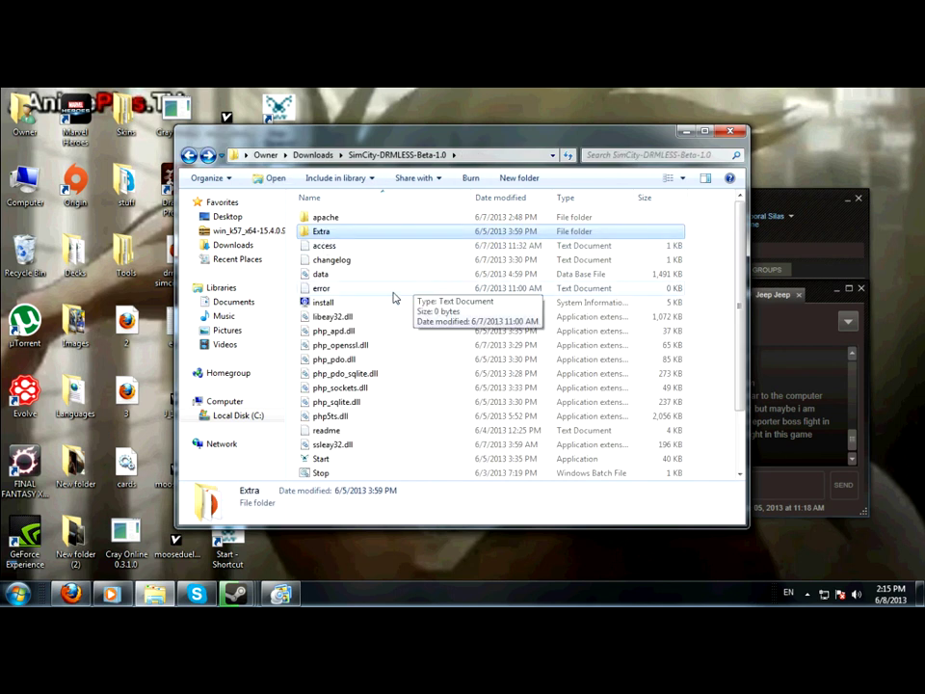
# Examine the full file list of the SimCity-DRMLESS-Beta-1.0 folder and the files in its apache folder again.
pyautogui.scroll(-2, 404, 328)
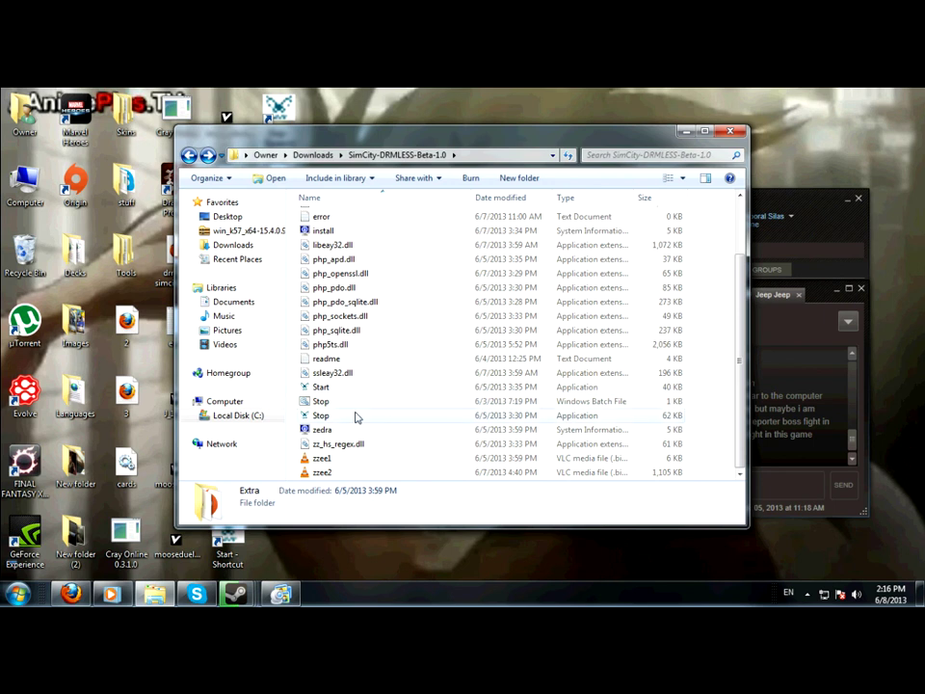
pyautogui.scroll(2, 358, 414)
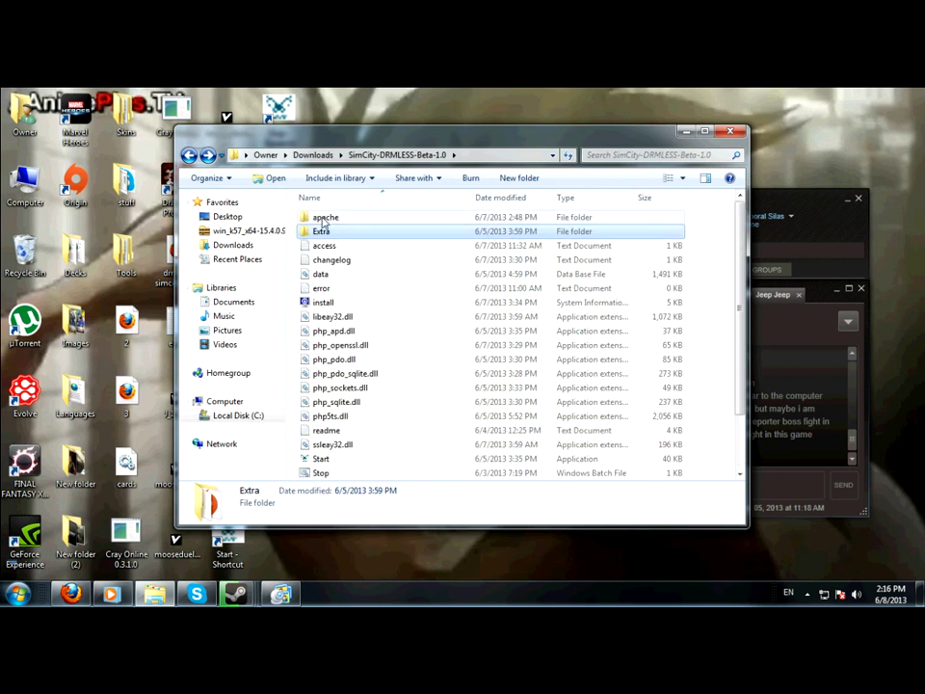
pyautogui.scroll(-2, 375, 312)
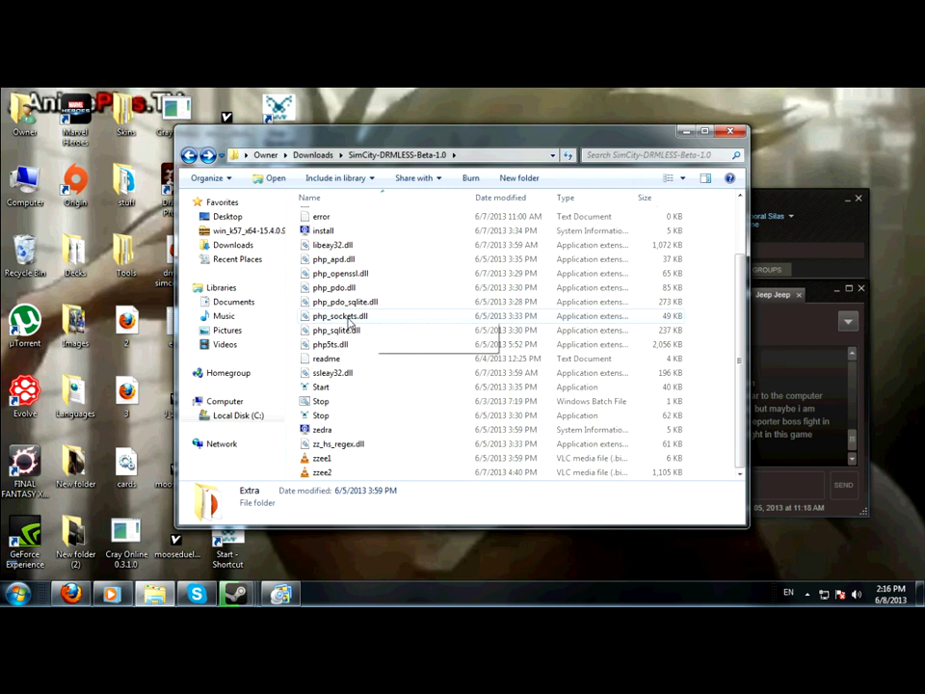
pyautogui.scroll(2, 362, 319)
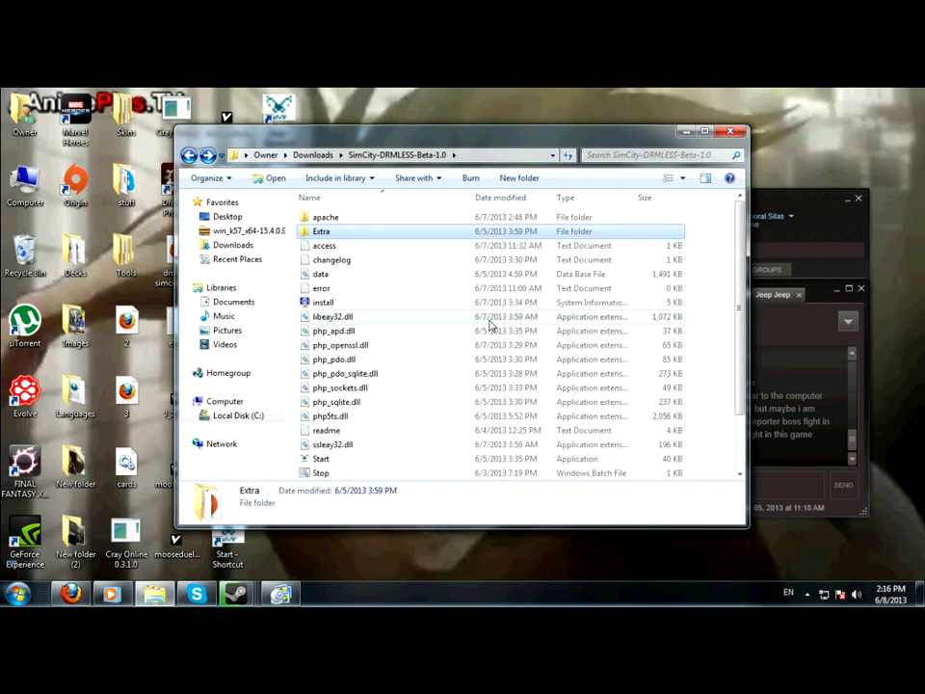
pyautogui.scroll(-2, 472, 330)
pyautogui.scroll(2, 395, 332)
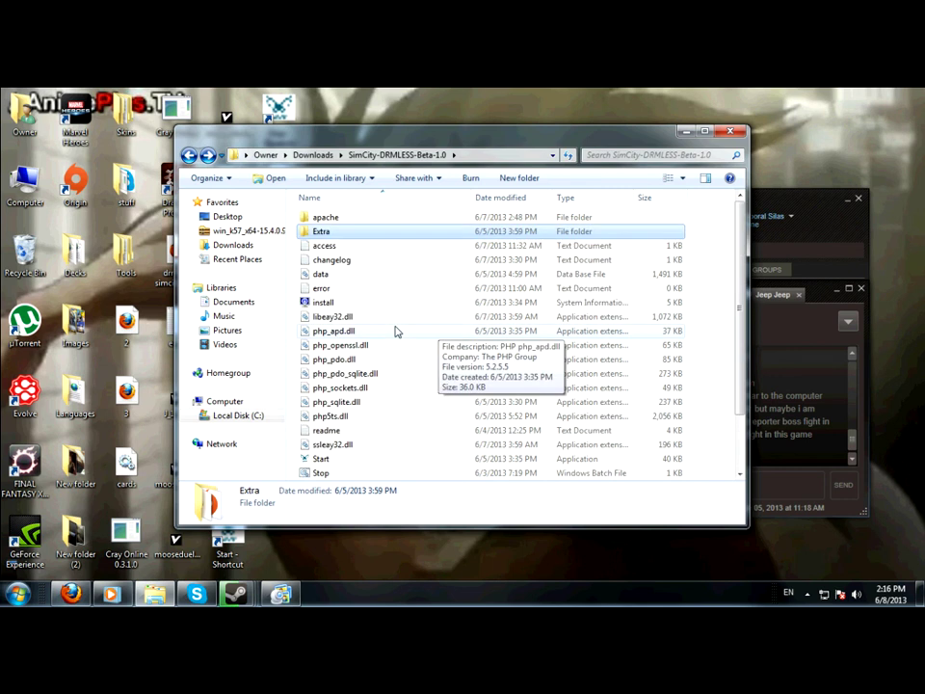
pyautogui.doubleClick(324, 217)
pyautogui.scroll(-3, 366, 337)
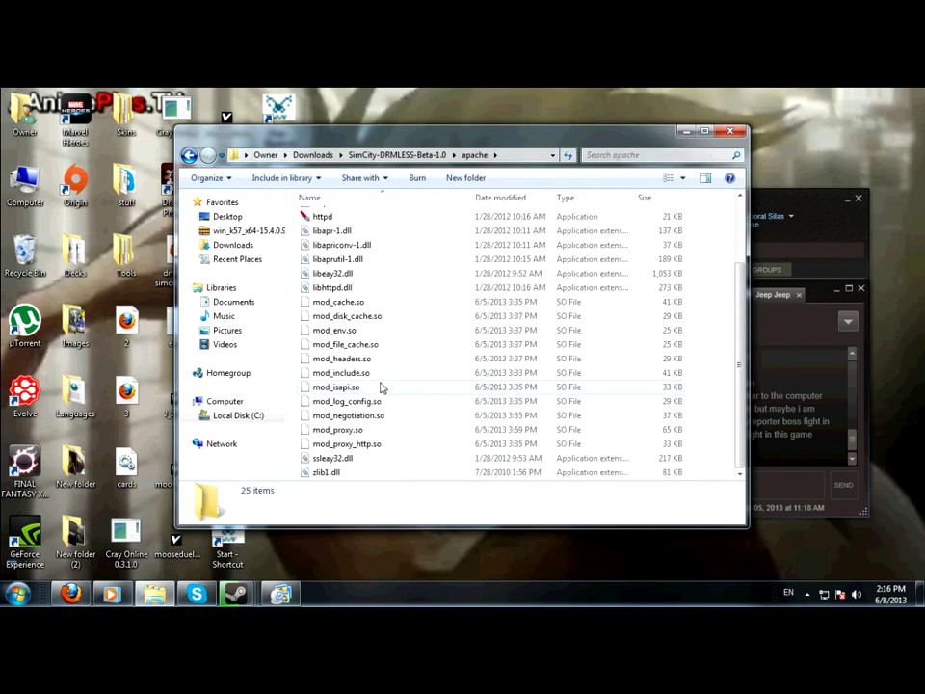
pyautogui.scroll(2, 376, 366)
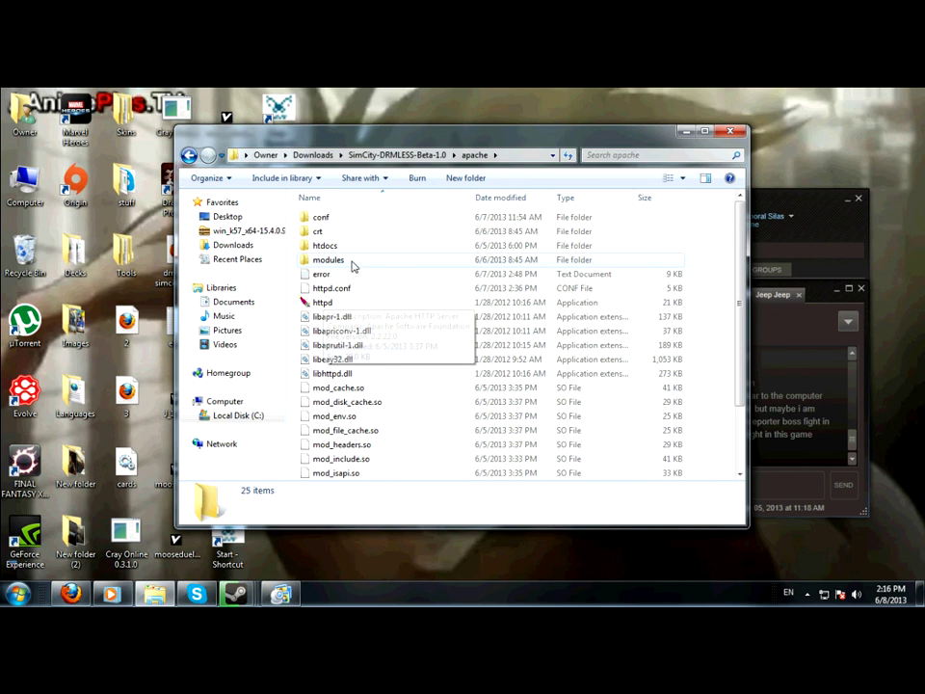
pyautogui.click(352, 223)
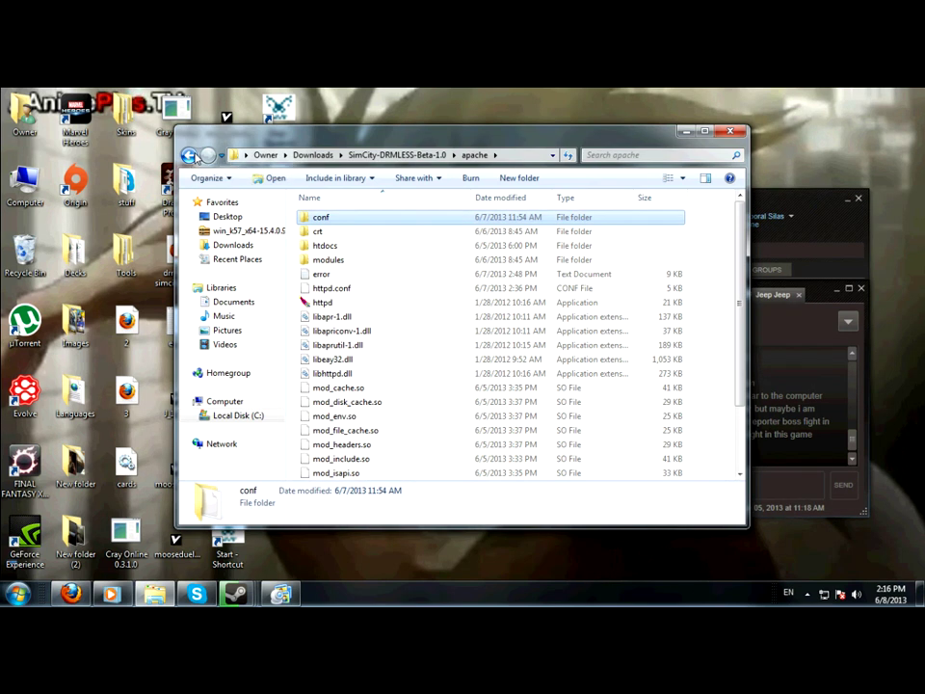
pyautogui.click(189, 156)
pyautogui.scroll(-2, 420, 353)
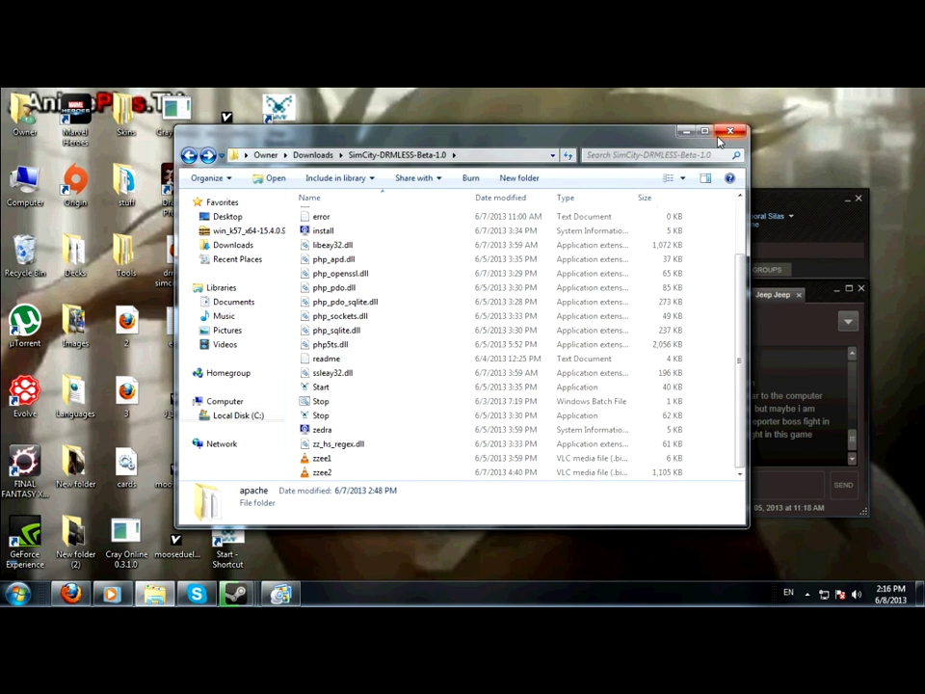
pyautogui.scroll(2, 399, 318)
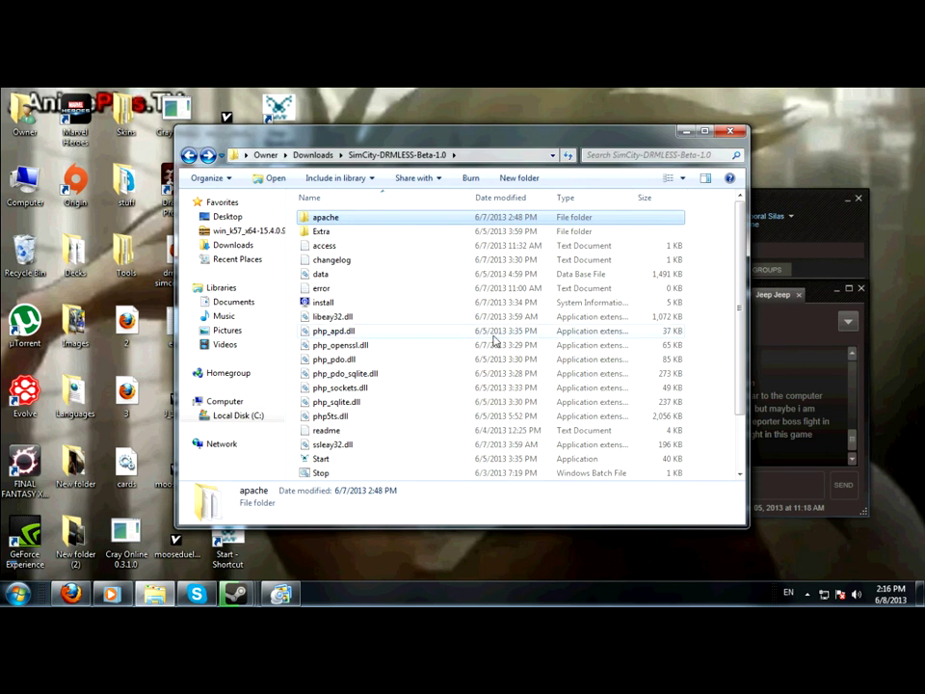
# Close the SimCity-DRMLESS-Beta-1.0 folder window and switch to ManyCam.
pyautogui.click(730, 132)
pyautogui.click(295, 587)
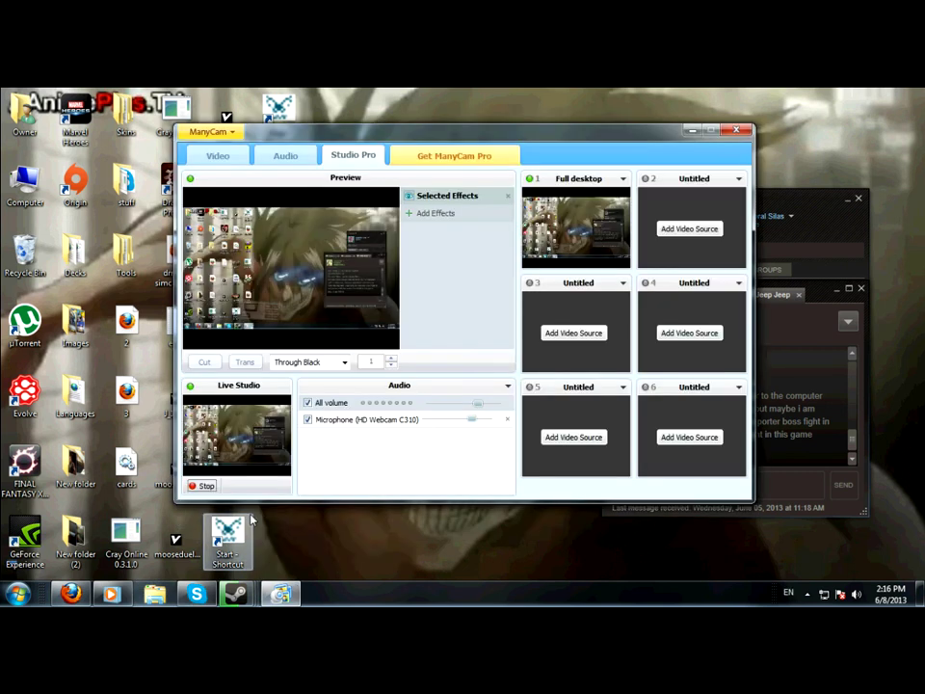